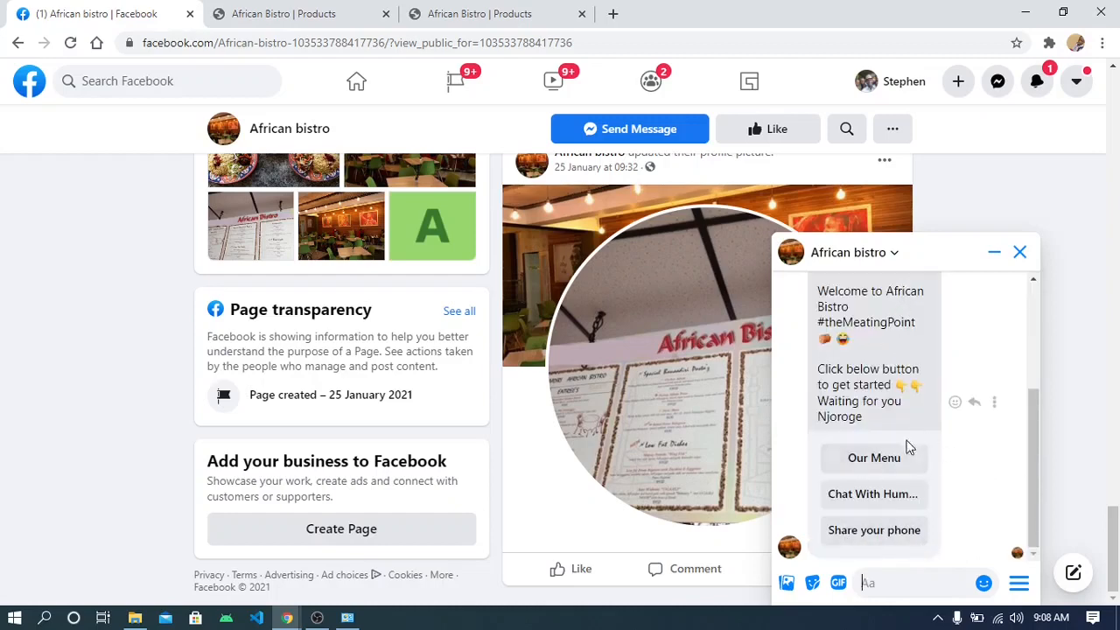
- Open the restaurant's menu from the African bistro chat and choose to buy the Gunnisse immediately
{"action": "left_click_drag", "start_coordinate": [1027, 457], "coordinate": [1025, 475]}
{"action": "left_click", "coordinate": [874, 459]}
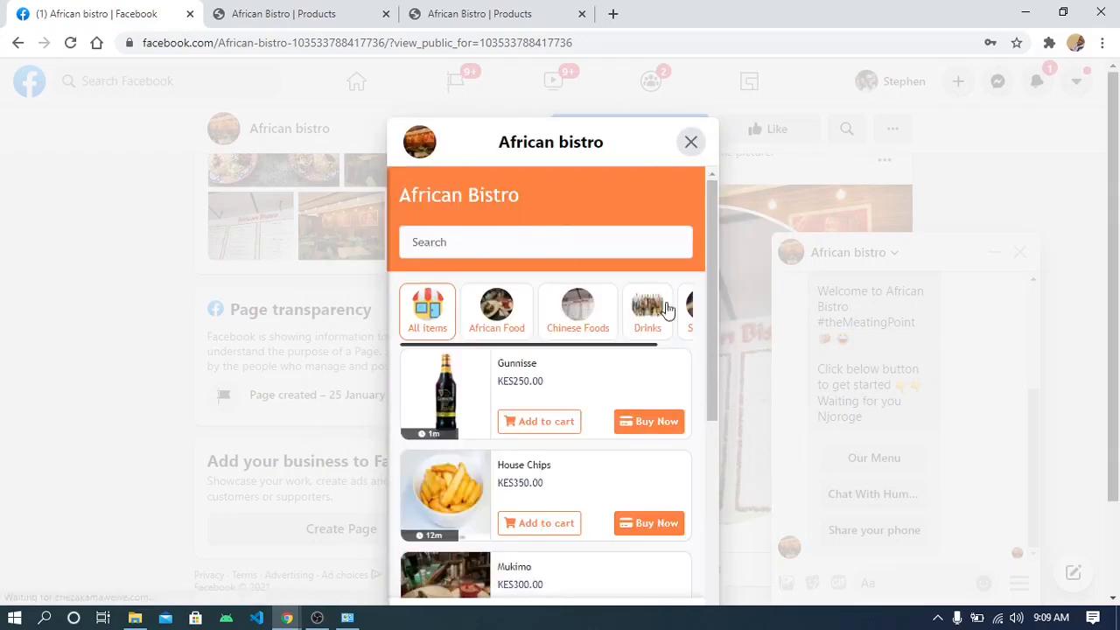
{"action": "mouse_move", "coordinate": [711, 287]}
{"action": "left_mouse_down"}
{"action": "mouse_move", "coordinate": [702, 368]}
{"action": "mouse_move", "coordinate": [702, 293]}
{"action": "left_mouse_up"}
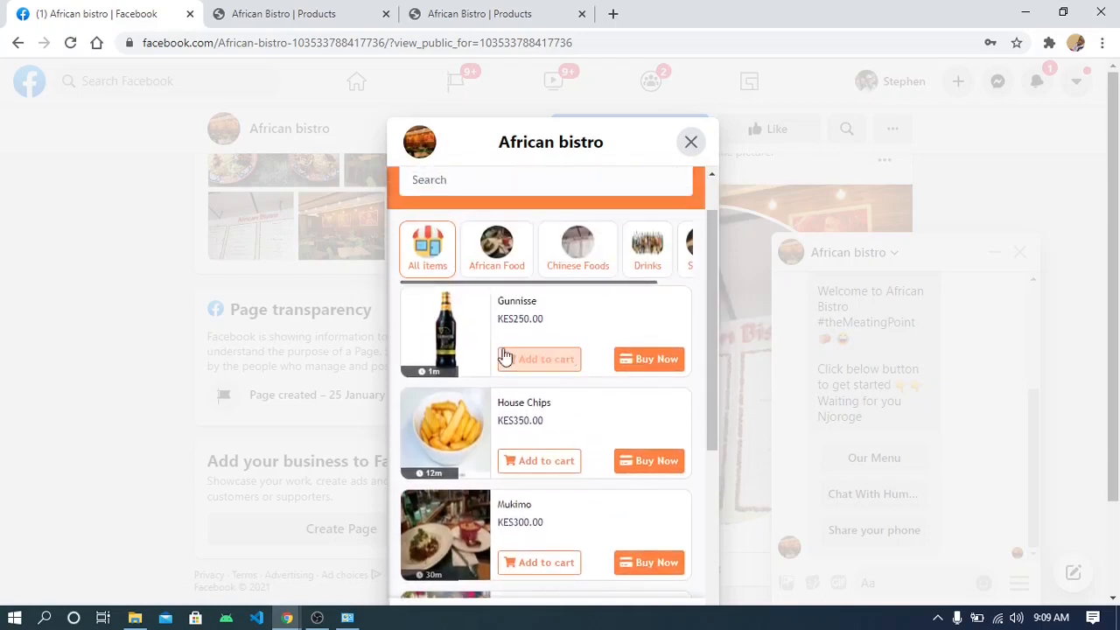
{"action": "left_click", "coordinate": [651, 359]}
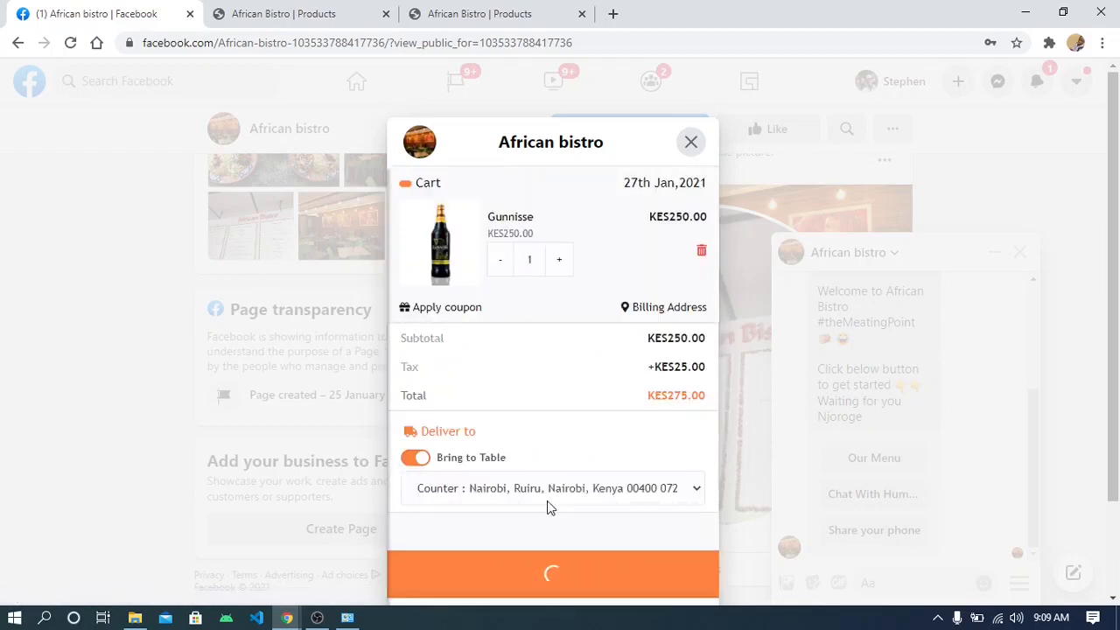
- Set the order's delivery location to Table 2 and proceed to checkout
{"action": "left_click", "coordinate": [522, 490]}
{"action": "left_click", "coordinate": [480, 530]}
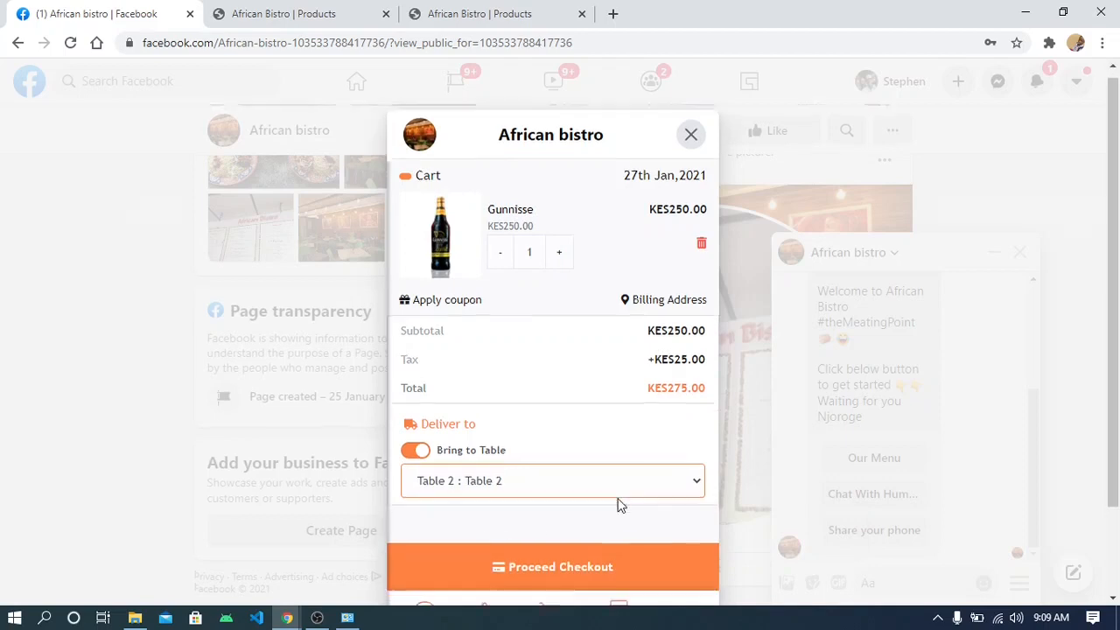
{"action": "scroll", "coordinate": [617, 504], "scroll_direction": "down", "scroll_amount": 2}
{"action": "left_click", "coordinate": [498, 463]}
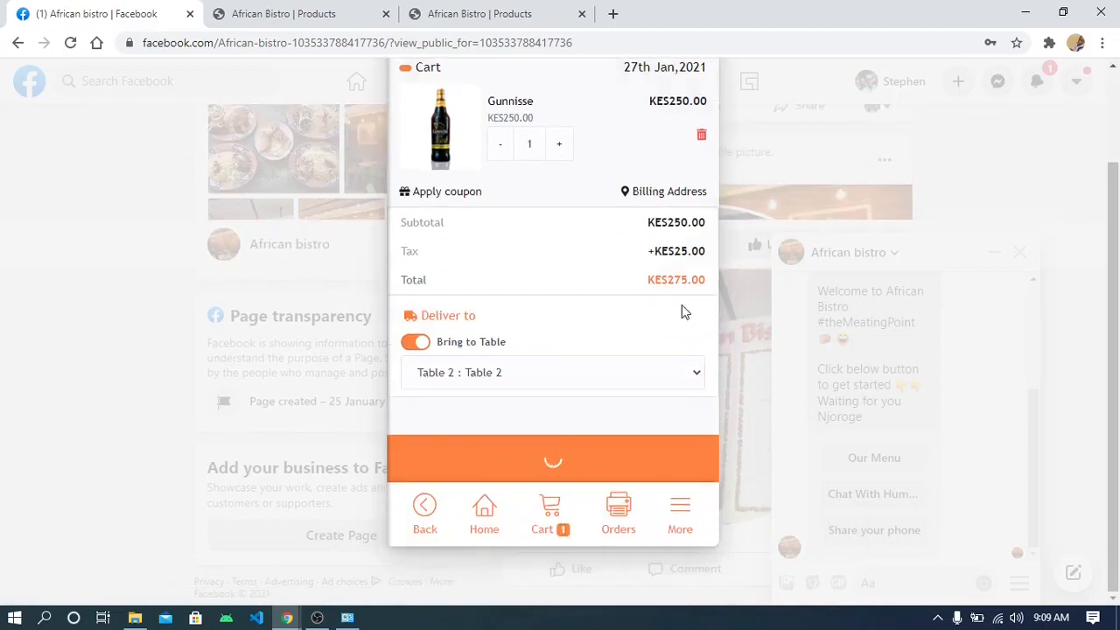
- Pay with M-Pesa by entering the payer's phone number and sending the M-Pesa push request
{"action": "left_click", "coordinate": [470, 260]}
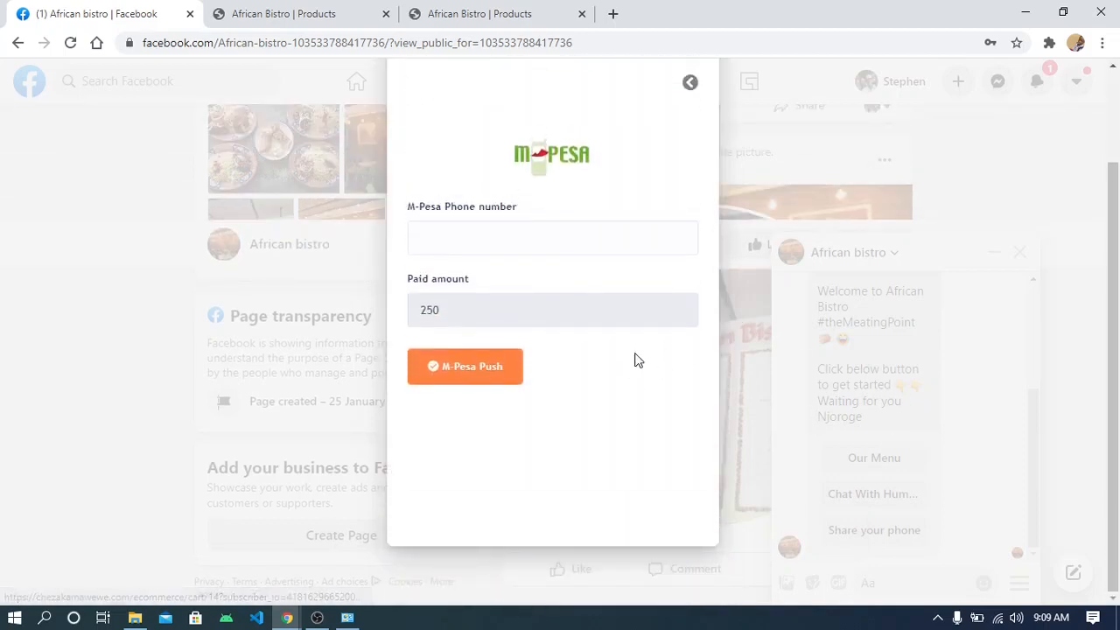
{"action": "left_click", "coordinate": [429, 243]}
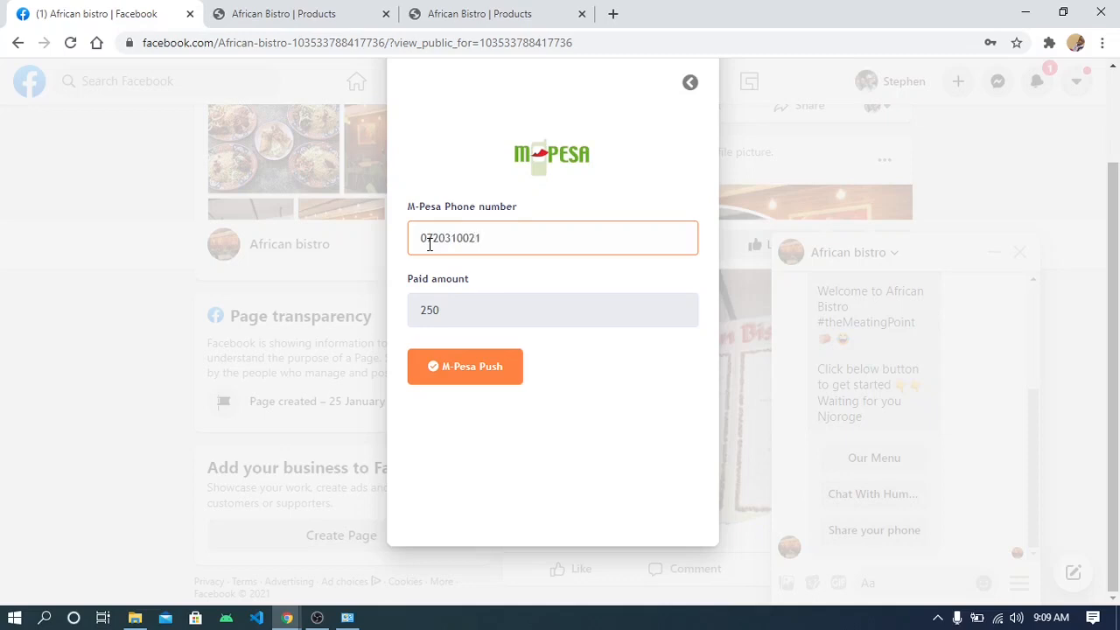
{"action": "left_click", "coordinate": [452, 354]}
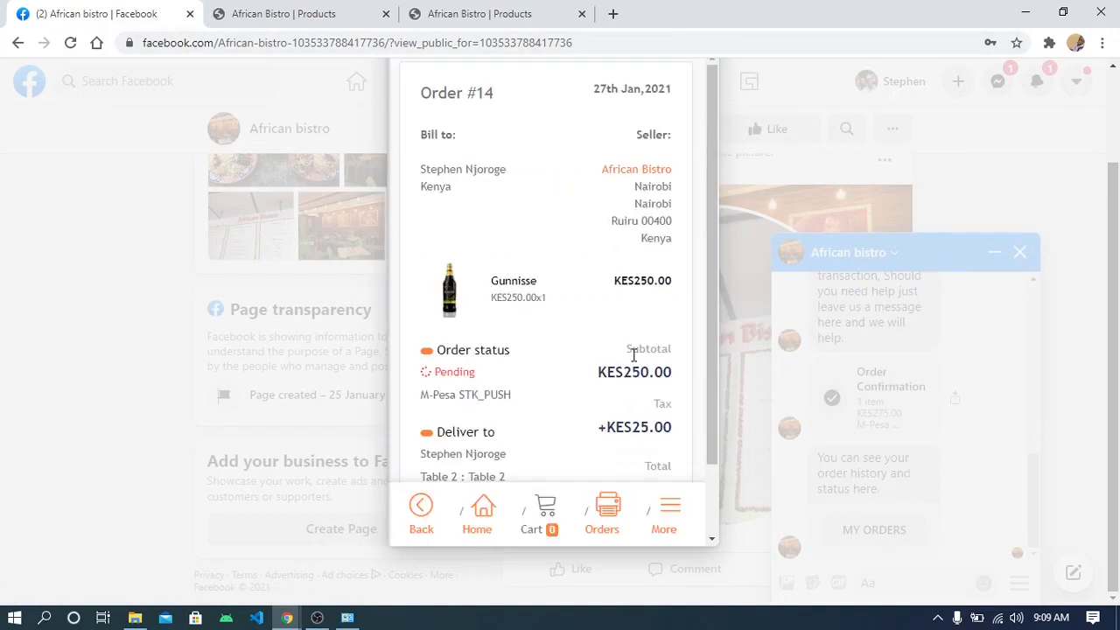
- Review the order's status, delivery and total details, and return to the store's home page to browse the products
{"action": "scroll", "coordinate": [634, 354], "scroll_direction": "down", "scroll_amount": 1}
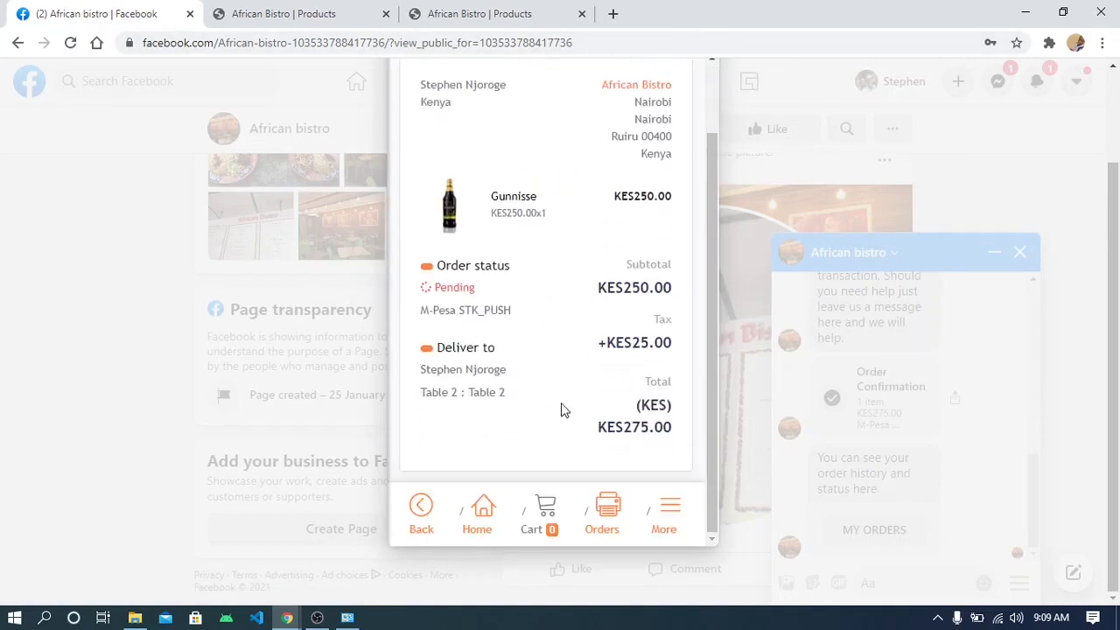
{"action": "scroll", "coordinate": [562, 409], "scroll_direction": "up", "scroll_amount": 1}
{"action": "scroll", "coordinate": [521, 433], "scroll_direction": "down", "scroll_amount": 1}
{"action": "scroll", "coordinate": [647, 385], "scroll_direction": "up", "scroll_amount": 1}
{"action": "left_click", "coordinate": [485, 516]}
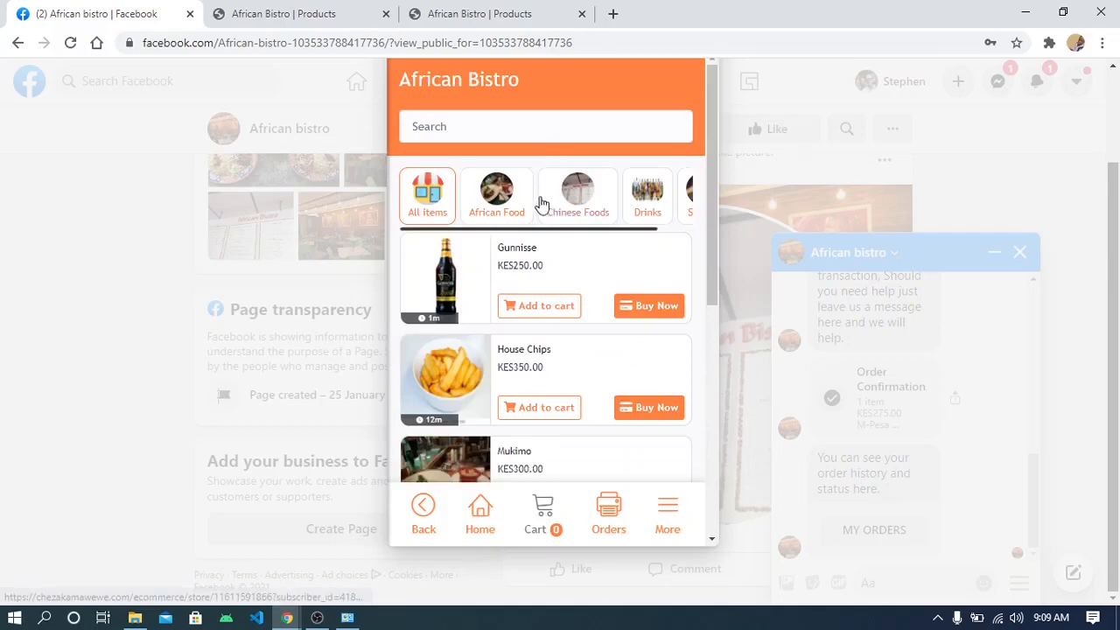
{"action": "scroll", "coordinate": [513, 251], "scroll_direction": "down", "scroll_amount": 5}
{"action": "scroll", "coordinate": [508, 255], "scroll_direction": "up", "scroll_amount": 5}
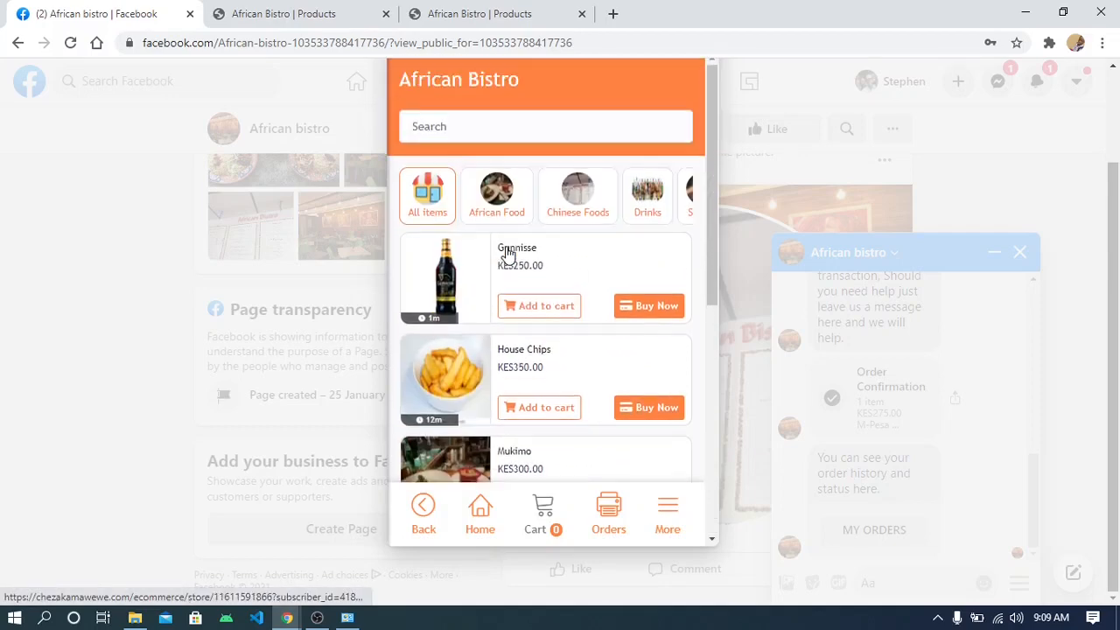
{"action": "scroll", "coordinate": [509, 256], "scroll_direction": "up", "scroll_amount": 2}
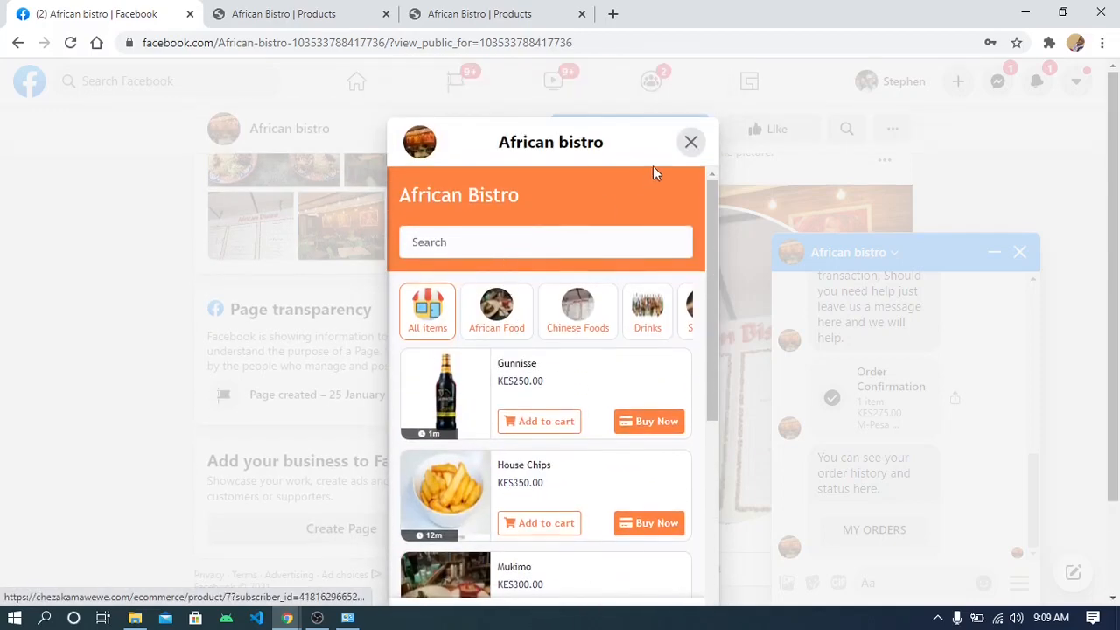
- Close the store window and request Chat With Human from the welcome message in the chat
{"action": "left_click", "coordinate": [832, 367]}
{"action": "scroll", "coordinate": [936, 513], "scroll_direction": "up", "scroll_amount": 10}
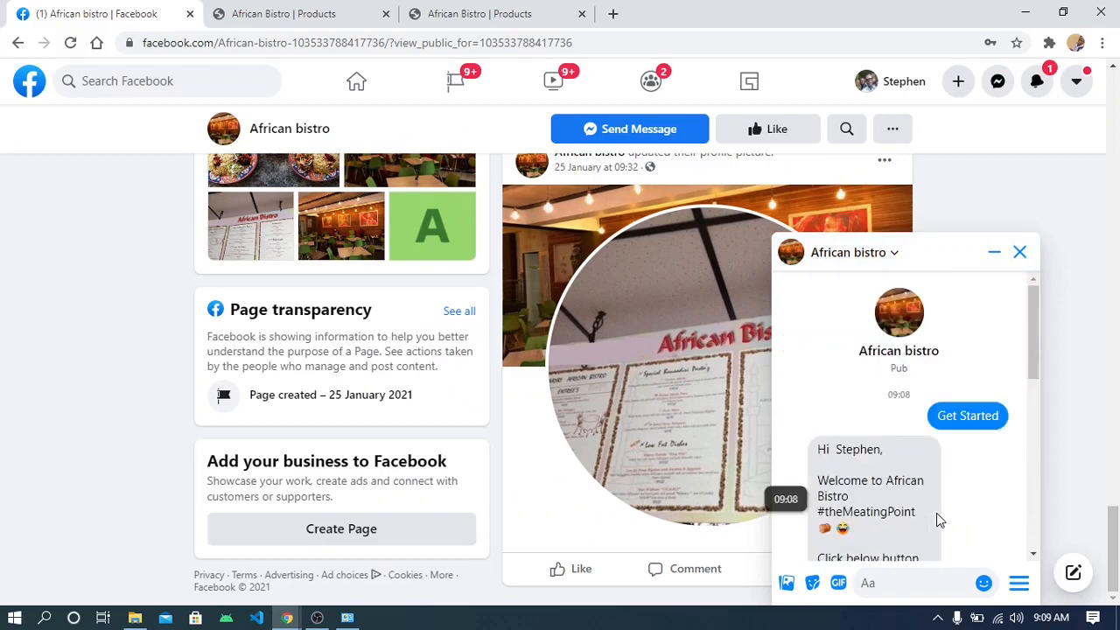
{"action": "scroll", "coordinate": [935, 516], "scroll_direction": "down", "scroll_amount": 10}
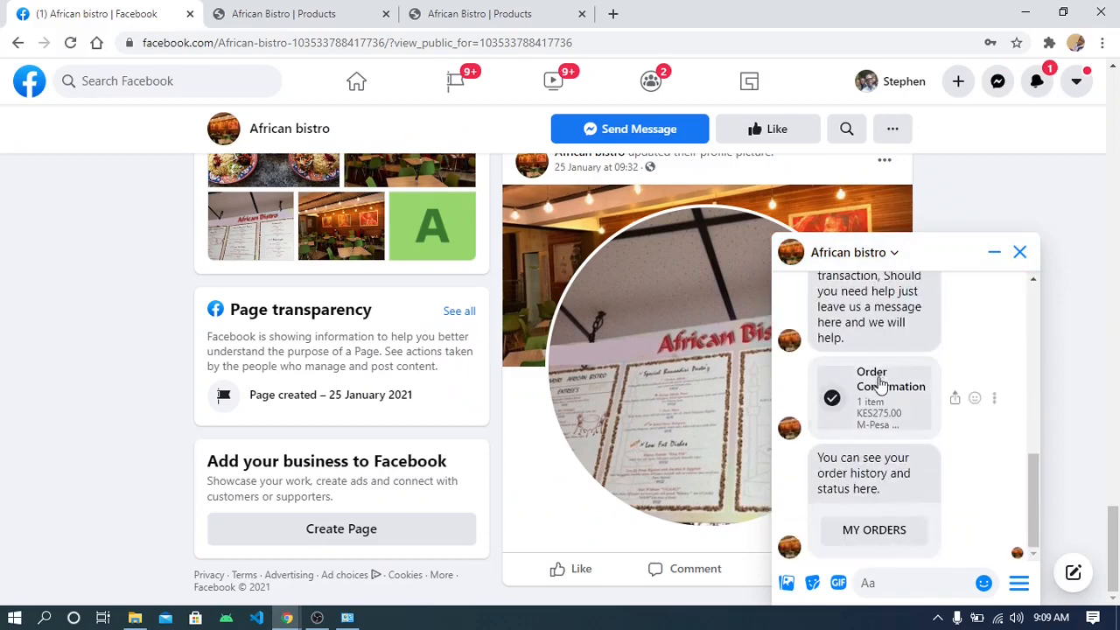
{"action": "scroll", "coordinate": [880, 382], "scroll_direction": "up", "scroll_amount": 10}
{"action": "left_click_drag", "start_coordinate": [1032, 371], "coordinate": [1039, 431]}
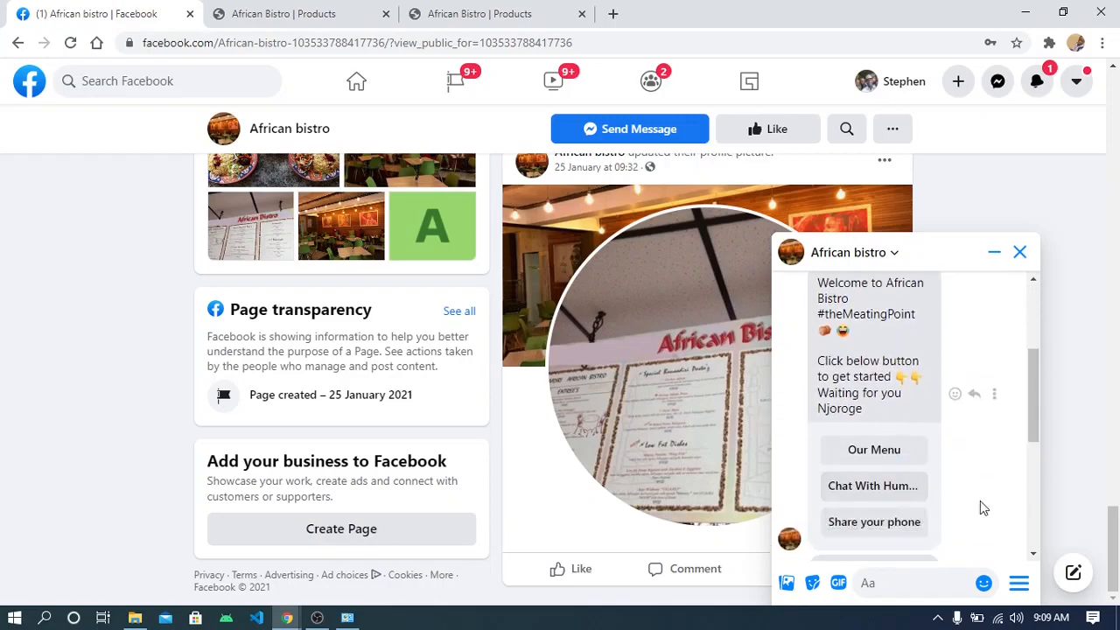
{"action": "left_click_drag", "start_coordinate": [1047, 386], "coordinate": [1007, 567]}
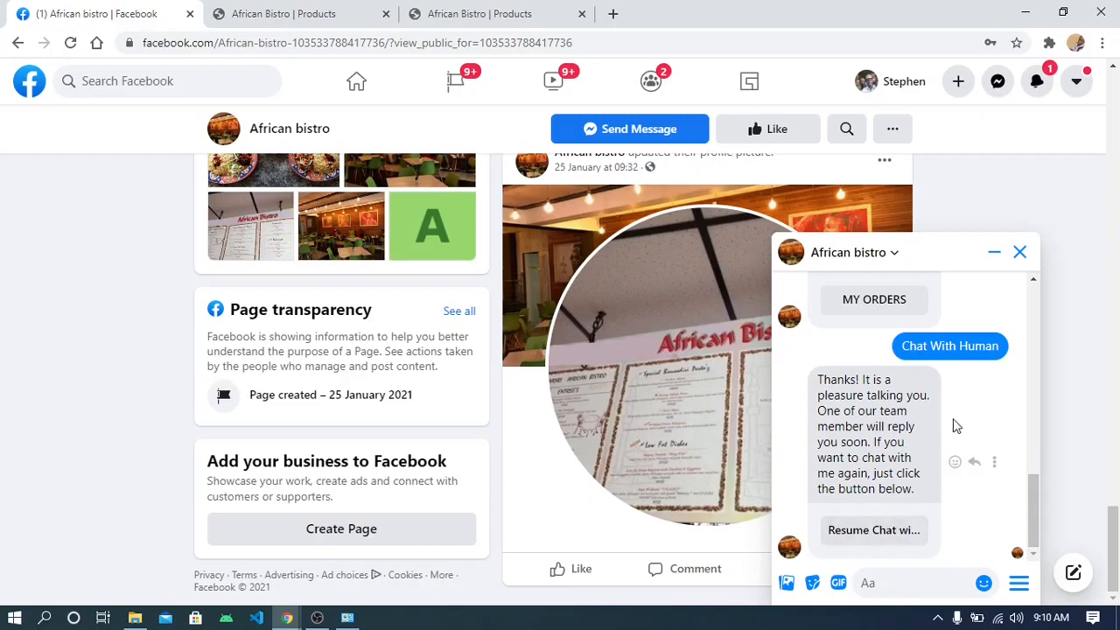
- Choose Share your phone in the welcome message and submit the customer's phone number in the form
{"action": "left_click_drag", "start_coordinate": [1028, 505], "coordinate": [1017, 368]}
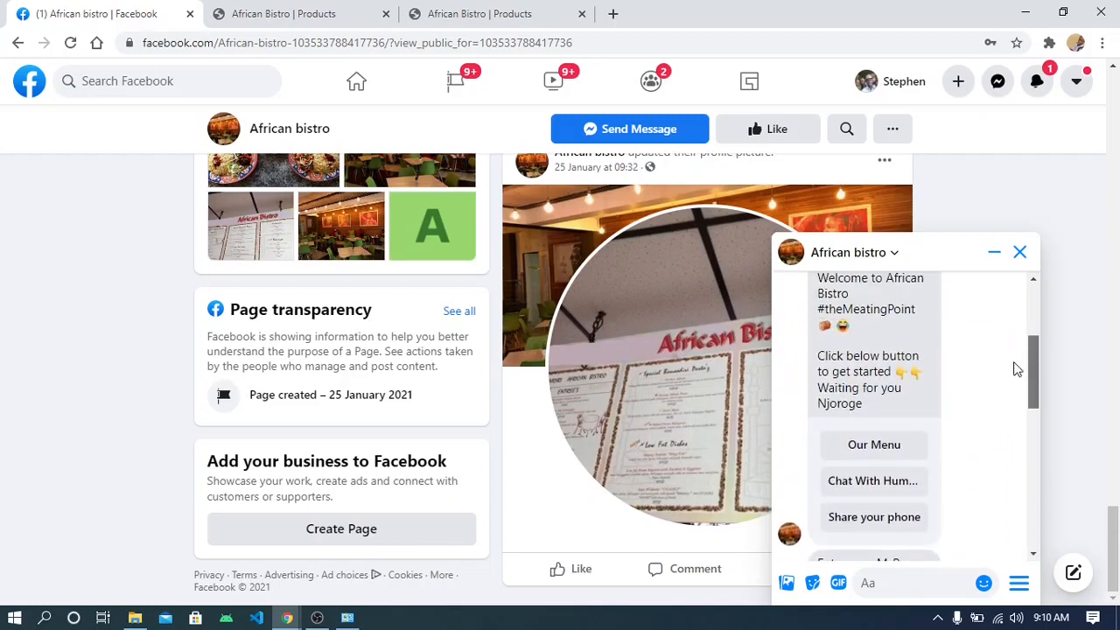
{"action": "left_click", "coordinate": [865, 521]}
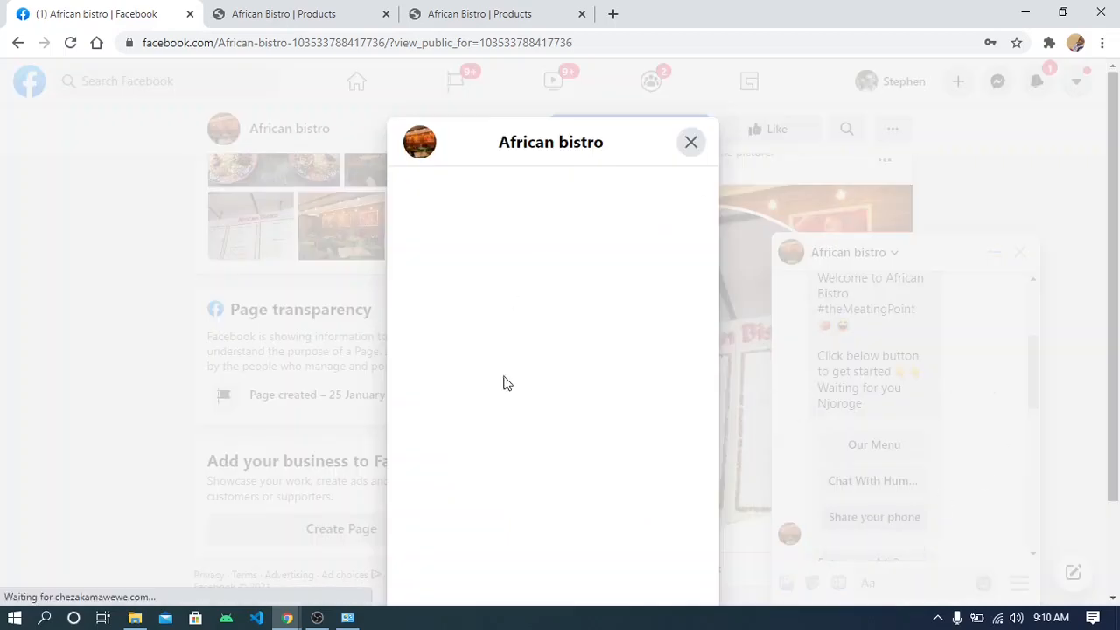
{"action": "left_click", "coordinate": [465, 307]}
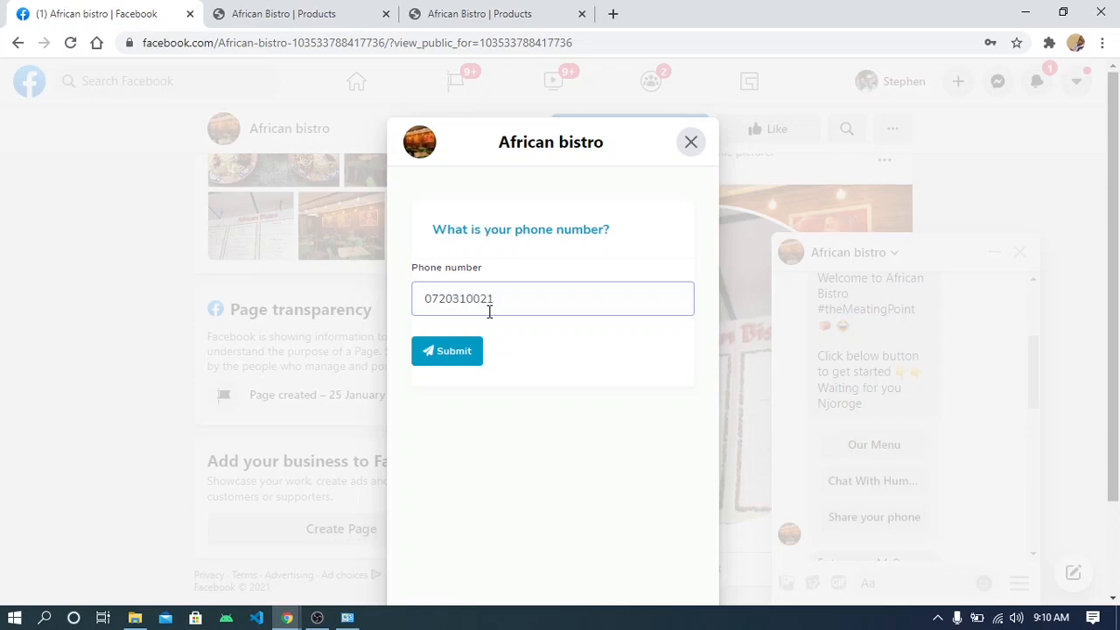
{"action": "left_click", "coordinate": [463, 358]}
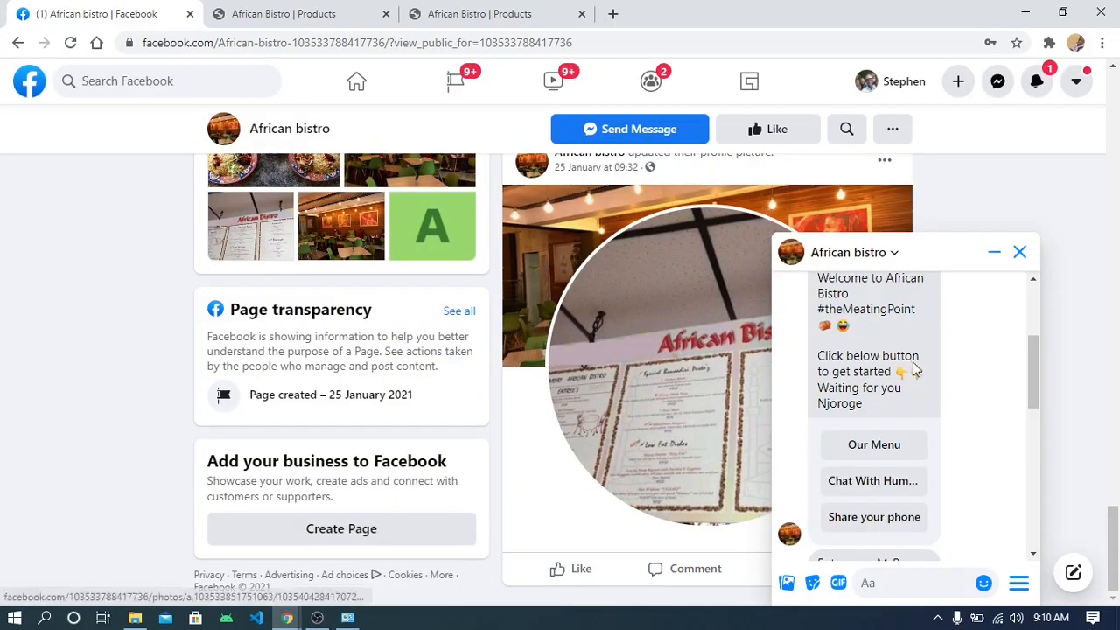
- Choose Share your phone and Our Menu from the chat's persistent options
{"action": "left_click_drag", "start_coordinate": [1035, 413], "coordinate": [1032, 553]}
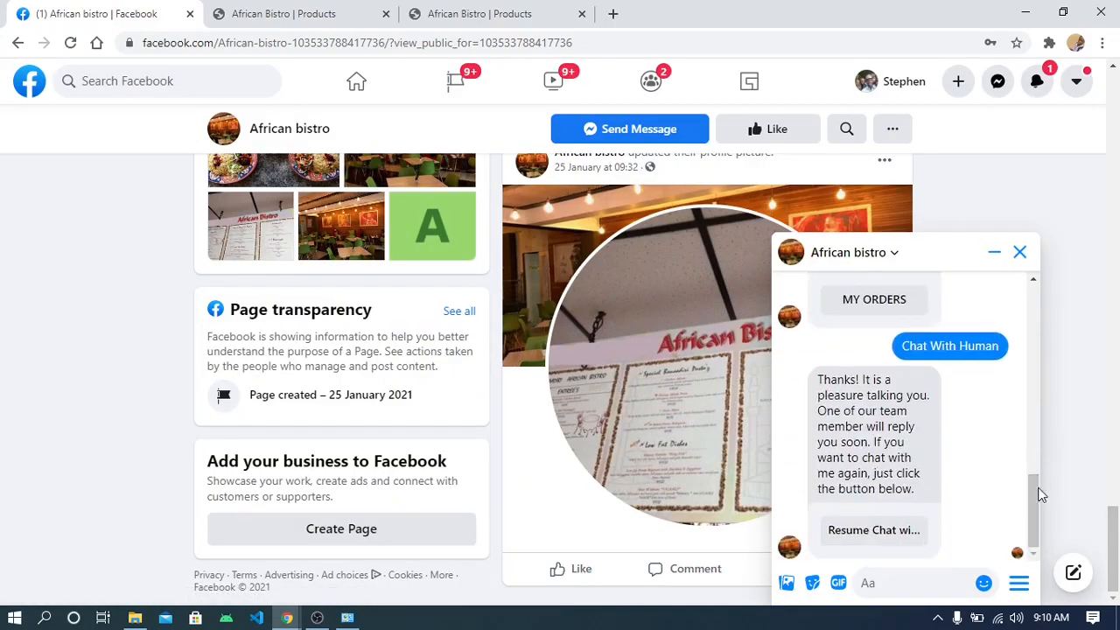
{"action": "scroll", "coordinate": [1019, 464], "scroll_direction": "up", "scroll_amount": 3}
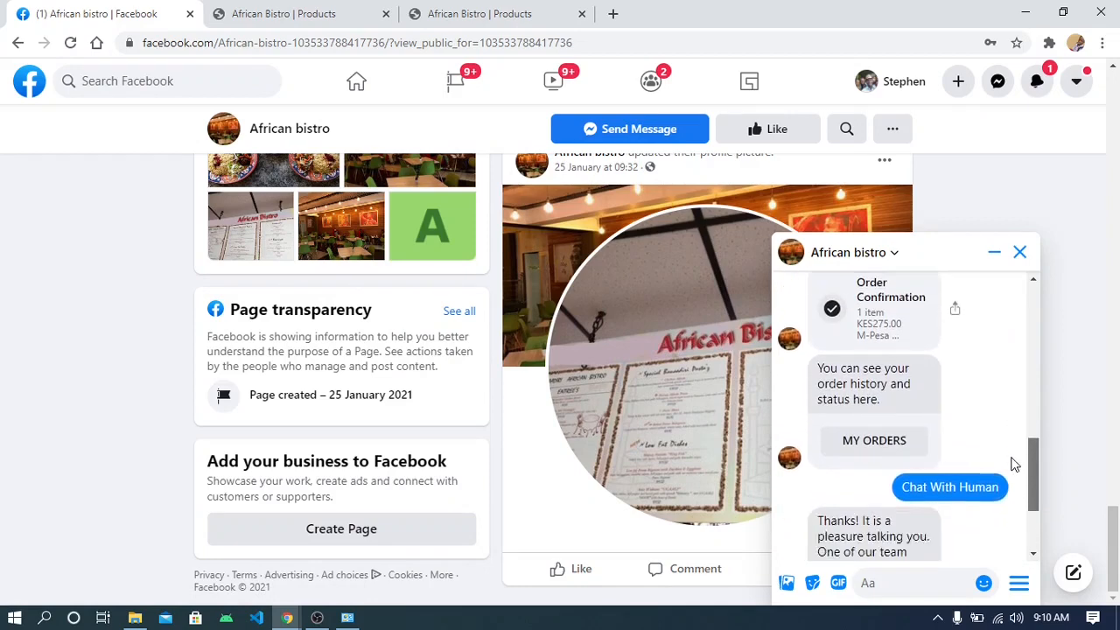
{"action": "scroll", "coordinate": [1006, 420], "scroll_direction": "up", "scroll_amount": 2}
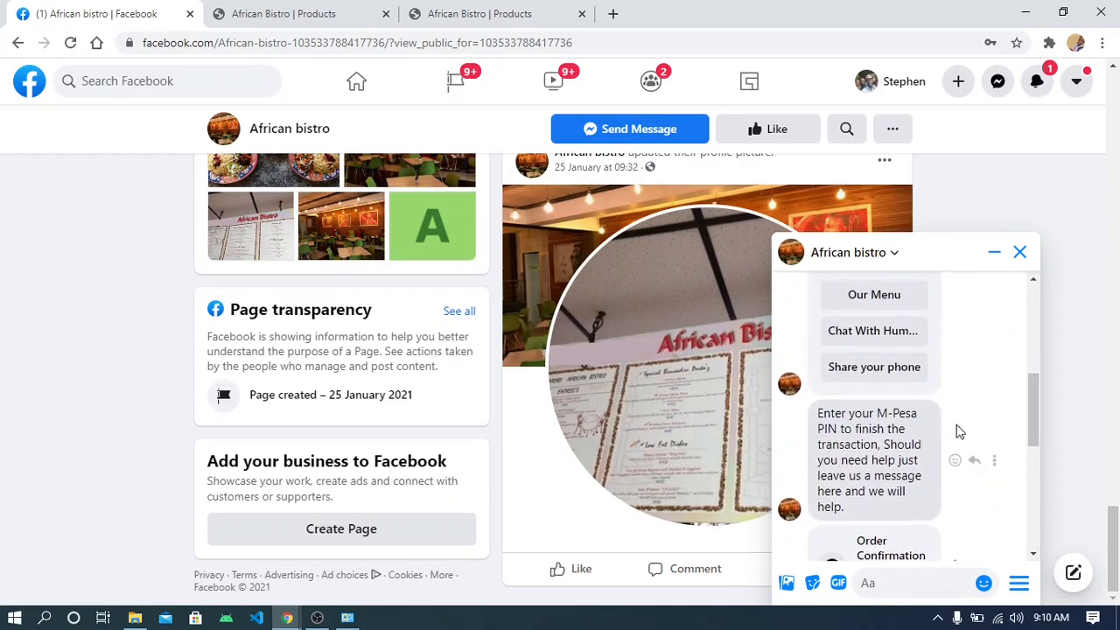
{"action": "left_click", "coordinate": [1018, 588]}
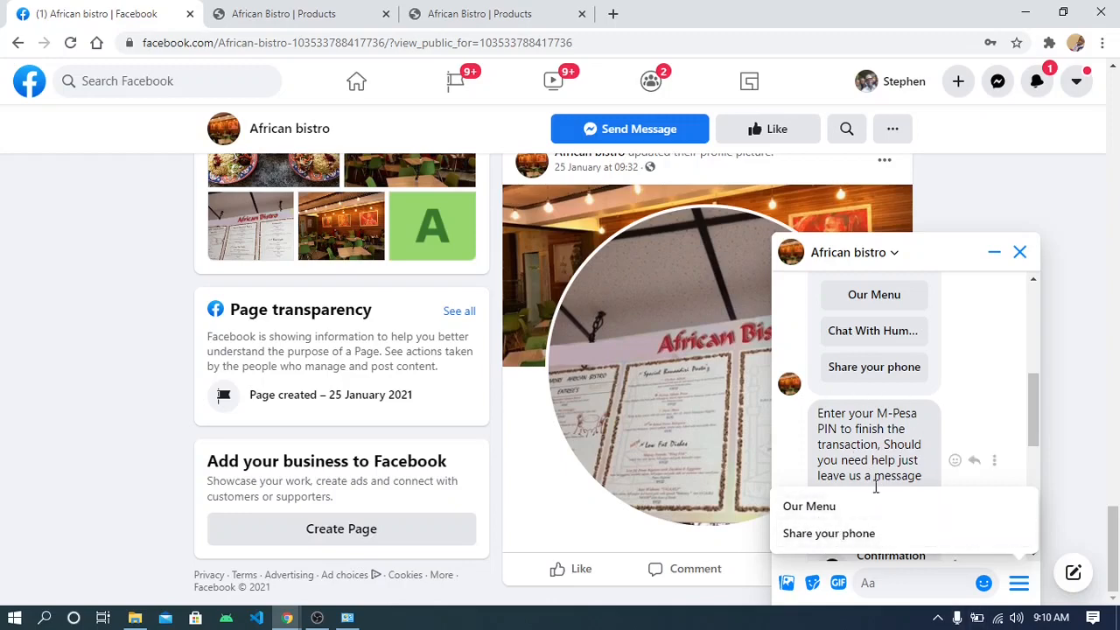
{"action": "left_click", "coordinate": [832, 533]}
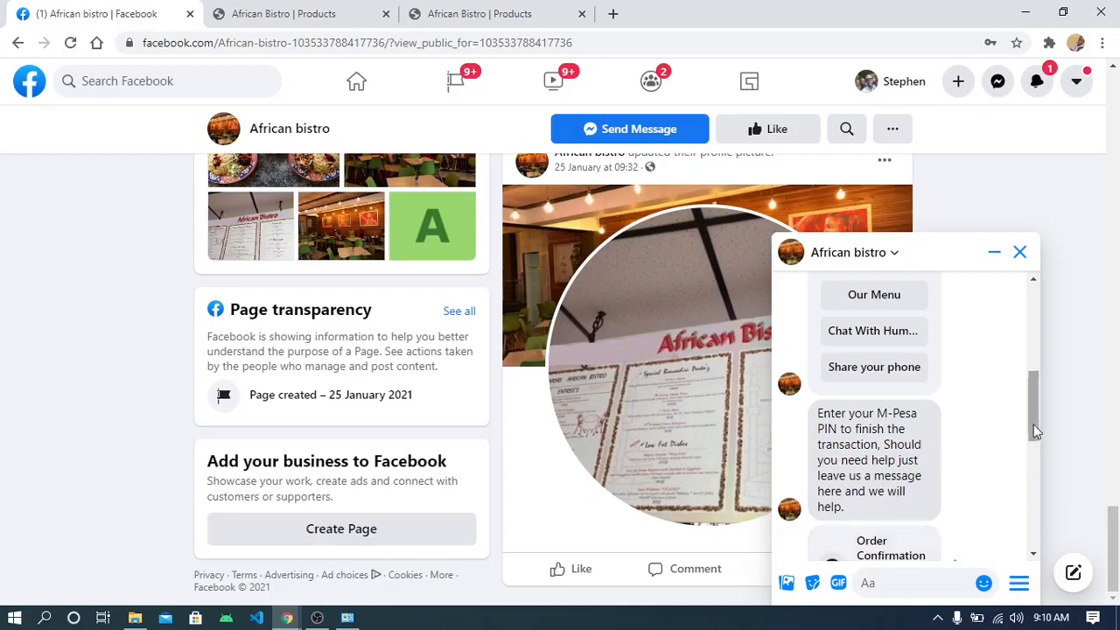
{"action": "scroll", "coordinate": [1035, 430], "scroll_direction": "down", "scroll_amount": 5}
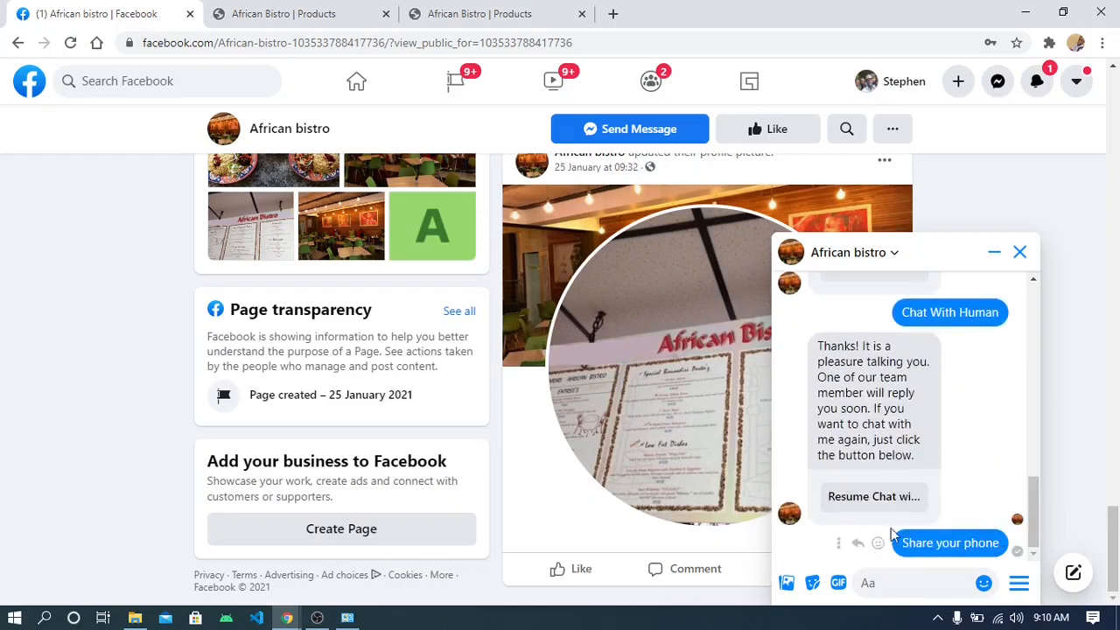
{"action": "left_click", "coordinate": [1019, 582]}
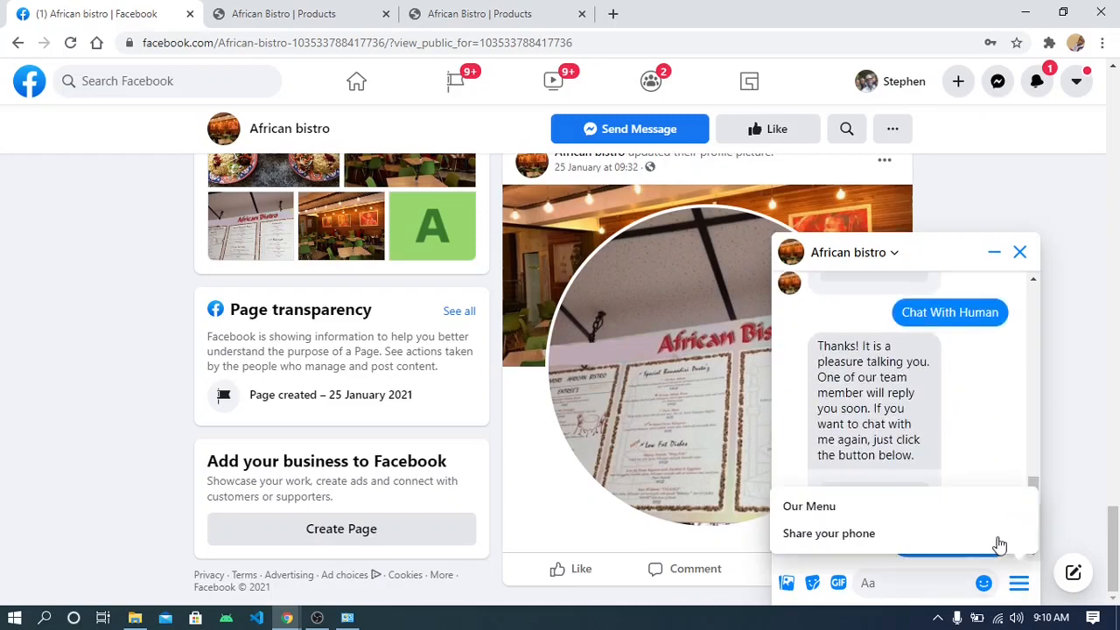
{"action": "left_click", "coordinate": [845, 511]}
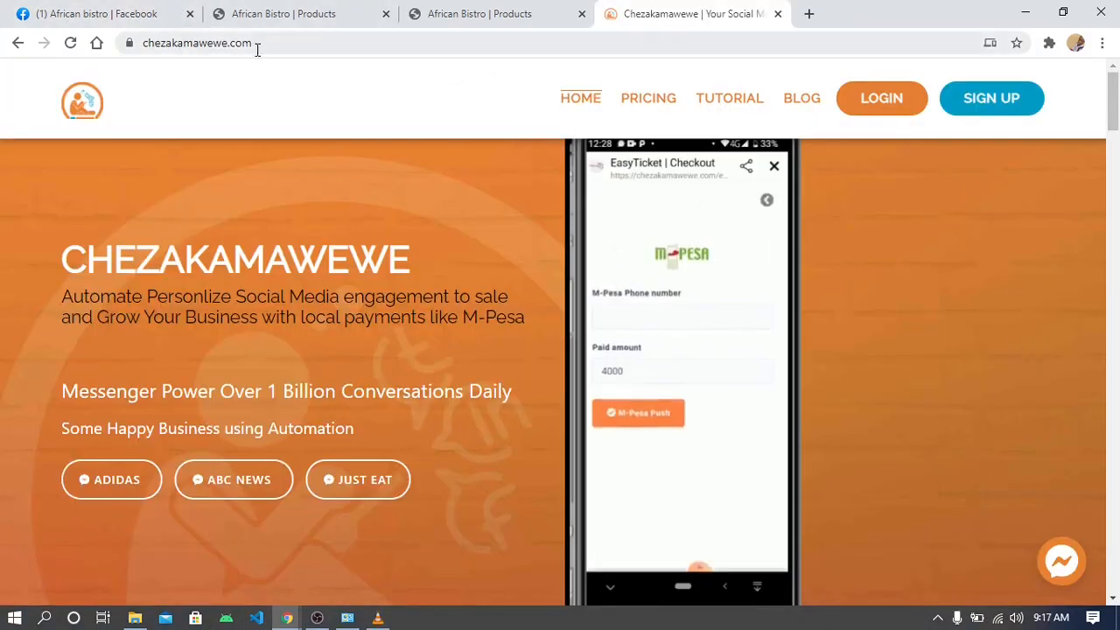
- Examine the Chezakamawewe homepage and highlight its supported industries, from Real Estate Sales & Management to Car Bazaars, GYM
{"action": "left_click", "coordinate": [286, 42]}
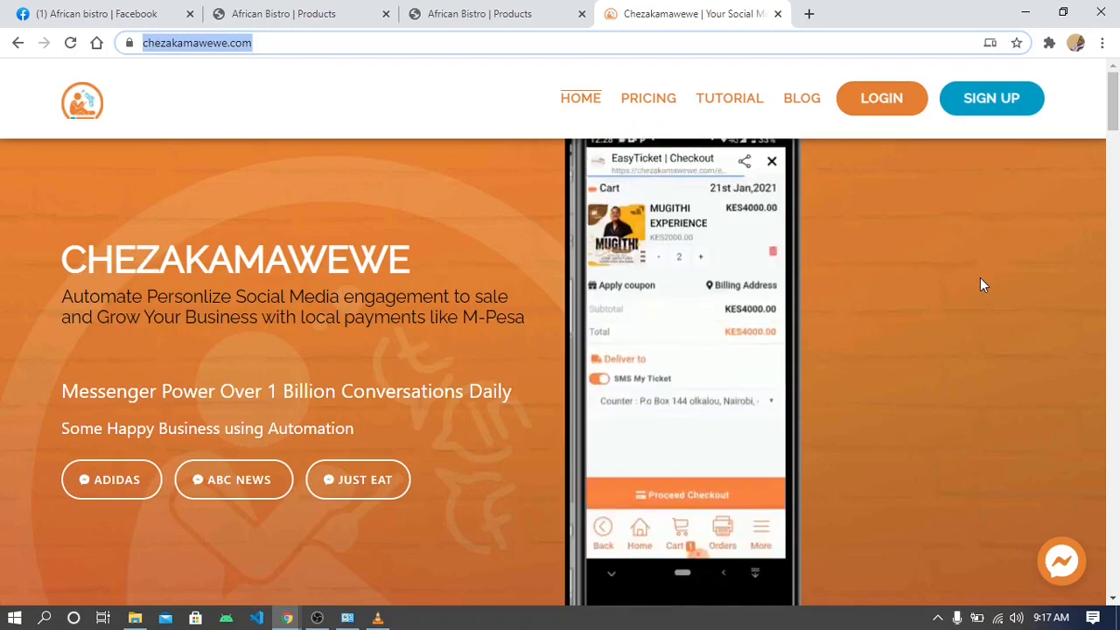
{"action": "scroll", "coordinate": [979, 280], "scroll_direction": "down", "scroll_amount": 5}
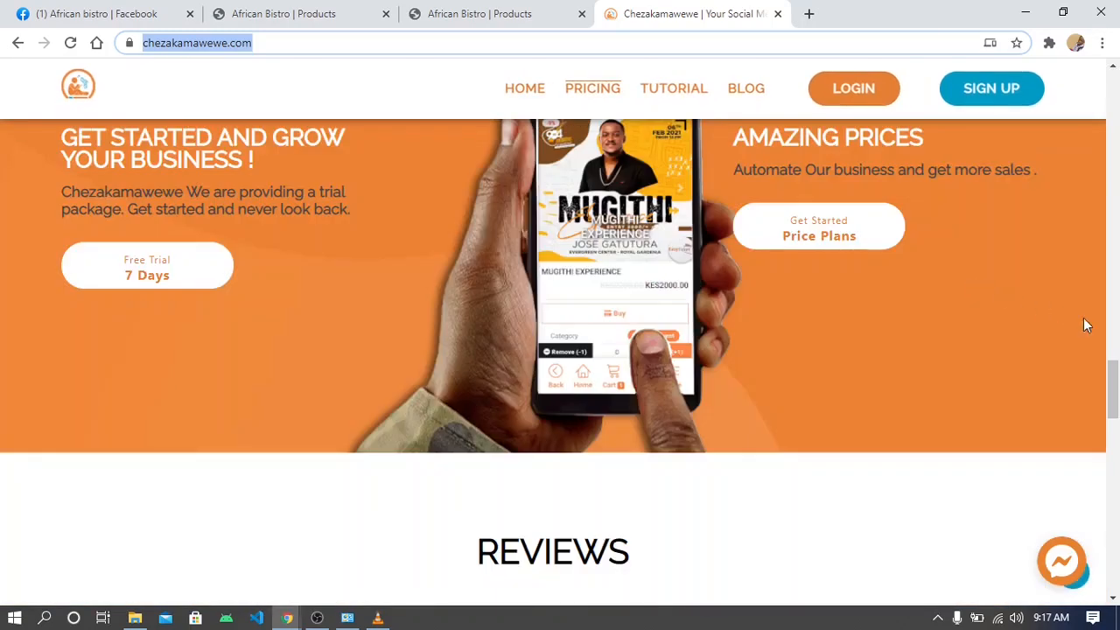
{"action": "left_click_drag", "start_coordinate": [1111, 385], "coordinate": [1115, 140]}
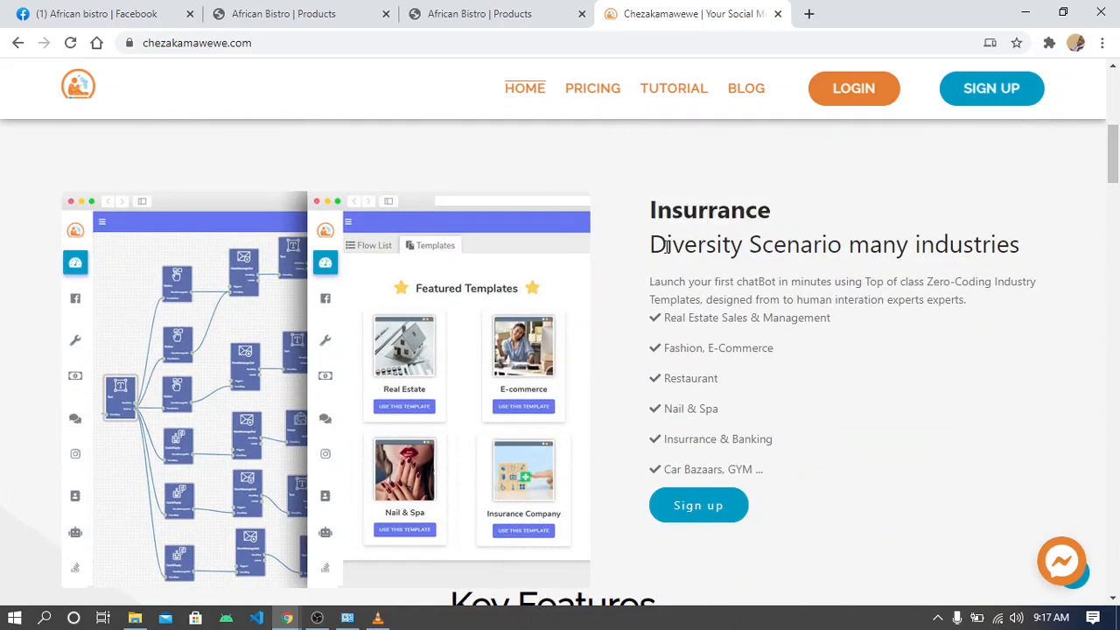
{"action": "left_click_drag", "start_coordinate": [665, 317], "coordinate": [896, 327]}
{"action": "left_click_drag", "start_coordinate": [663, 347], "coordinate": [806, 355]}
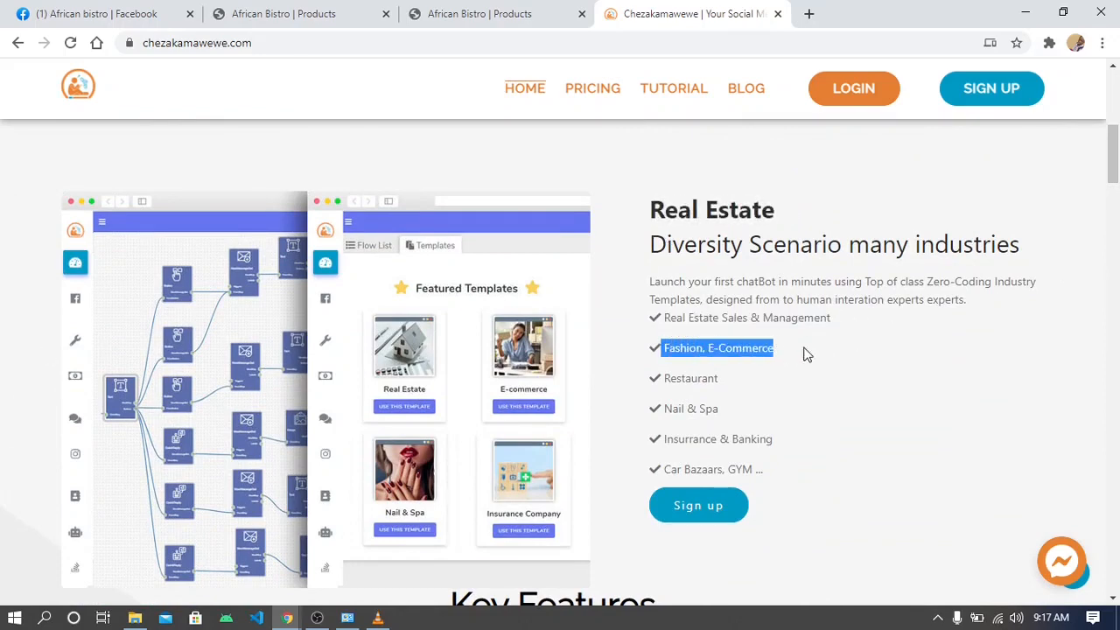
{"action": "left_click_drag", "start_coordinate": [664, 378], "coordinate": [792, 384]}
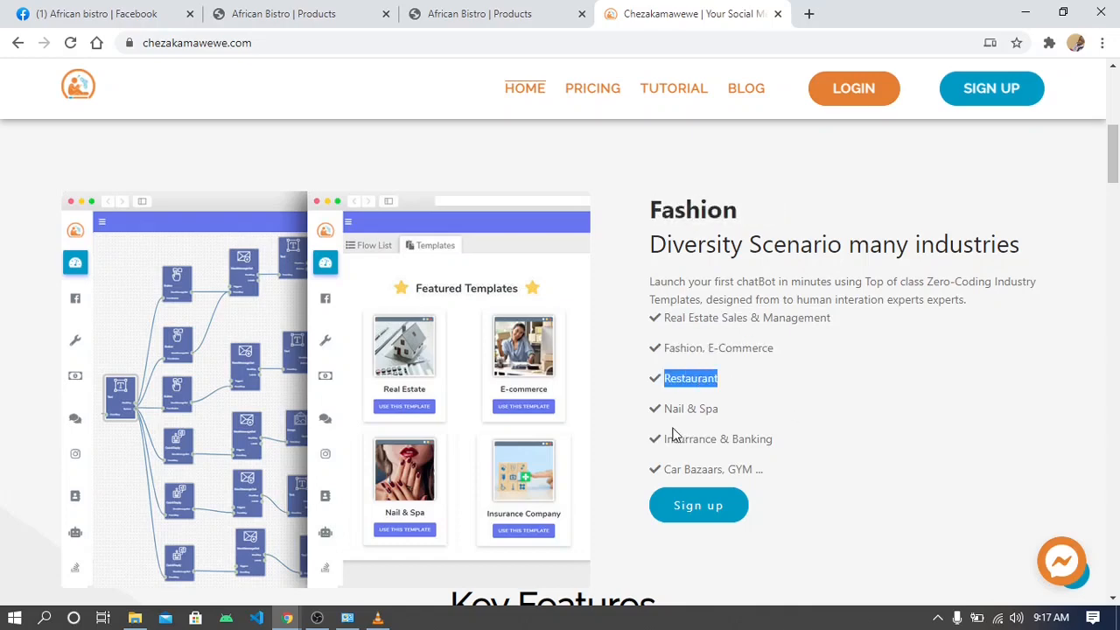
{"action": "left_click_drag", "start_coordinate": [665, 409], "coordinate": [797, 410]}
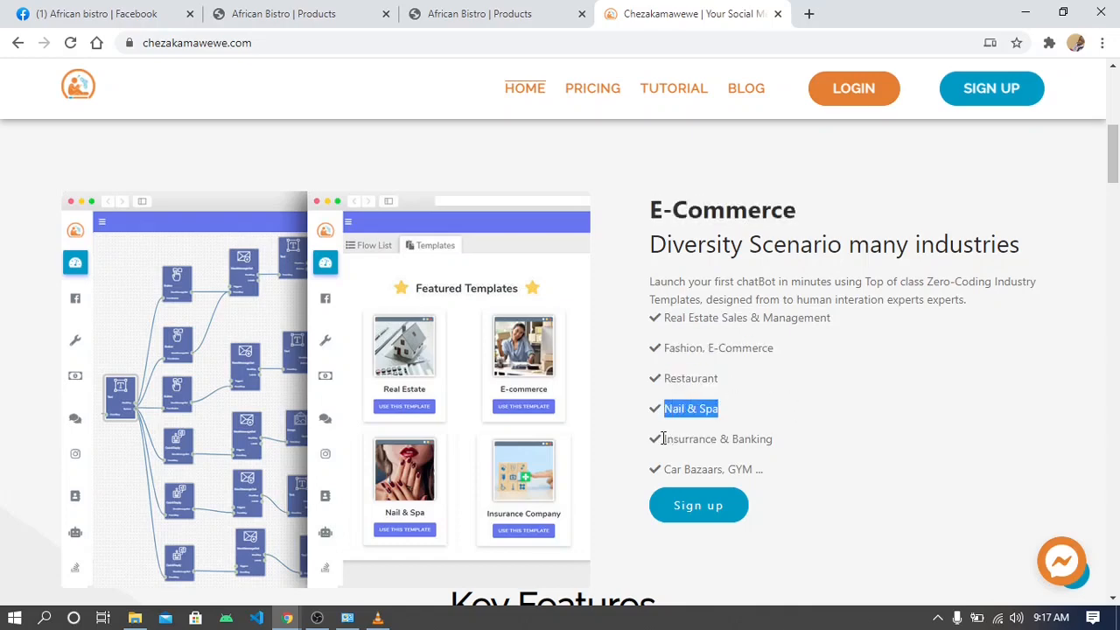
{"action": "left_click_drag", "start_coordinate": [662, 438], "coordinate": [808, 444]}
{"action": "left_click_drag", "start_coordinate": [665, 469], "coordinate": [839, 475]}
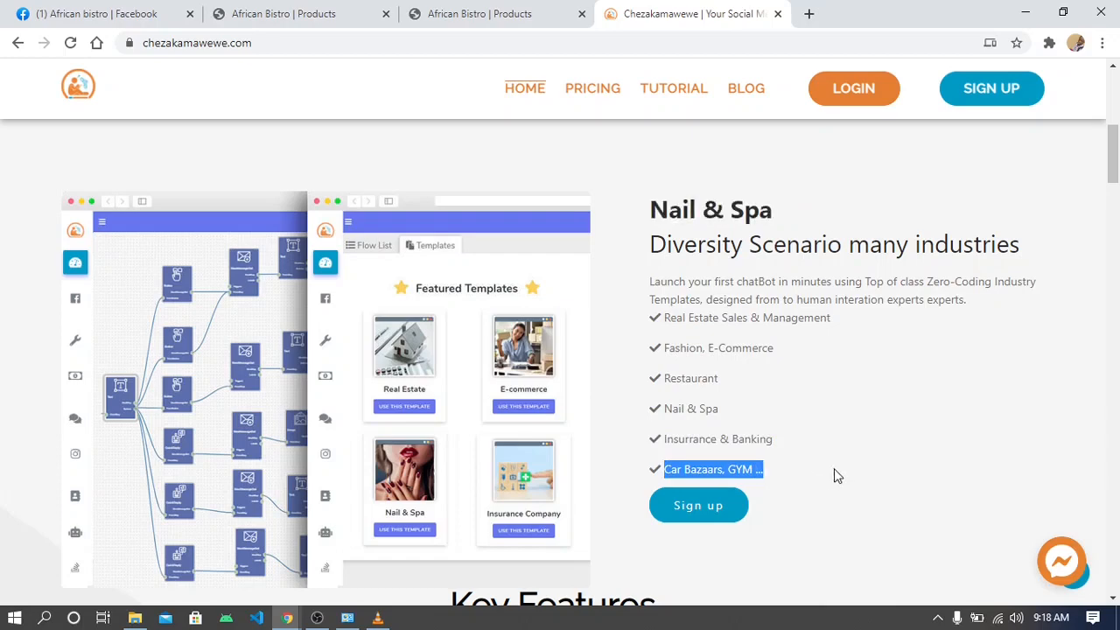
- Log in to the Chezakamawewe dashboard and import a Facebook account into the platform
{"action": "left_click", "coordinate": [844, 93]}
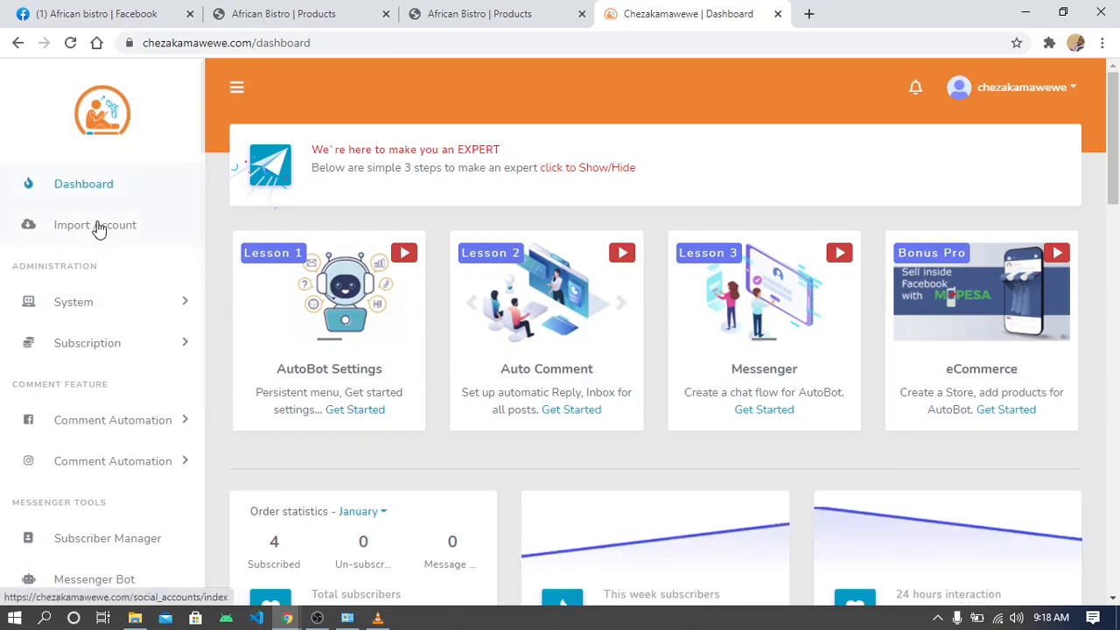
{"action": "left_click", "coordinate": [100, 226]}
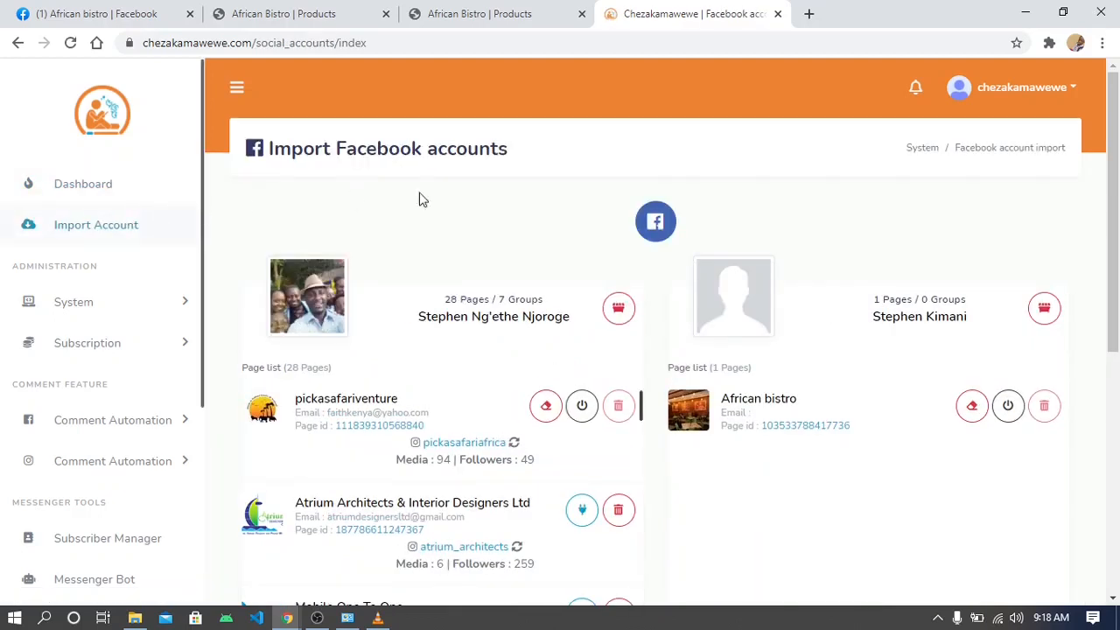
{"action": "left_click", "coordinate": [657, 223]}
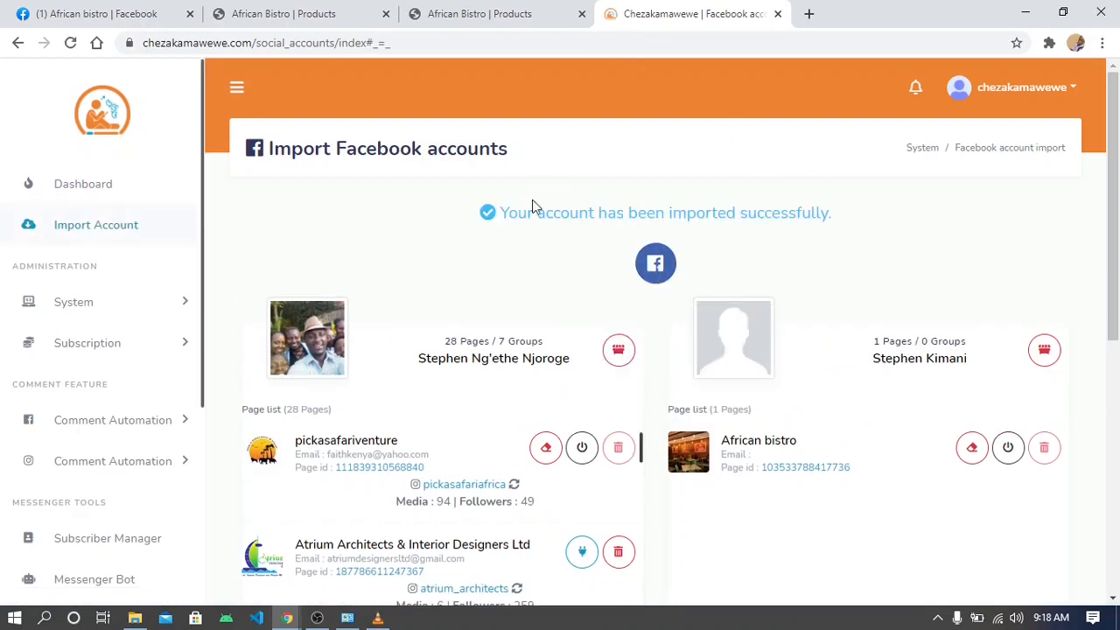
- Highlight the import confirmation, both account owners' names and the Atrium Architects & Interior Designers Ltd page
{"action": "left_click_drag", "start_coordinate": [505, 211], "coordinate": [907, 220]}
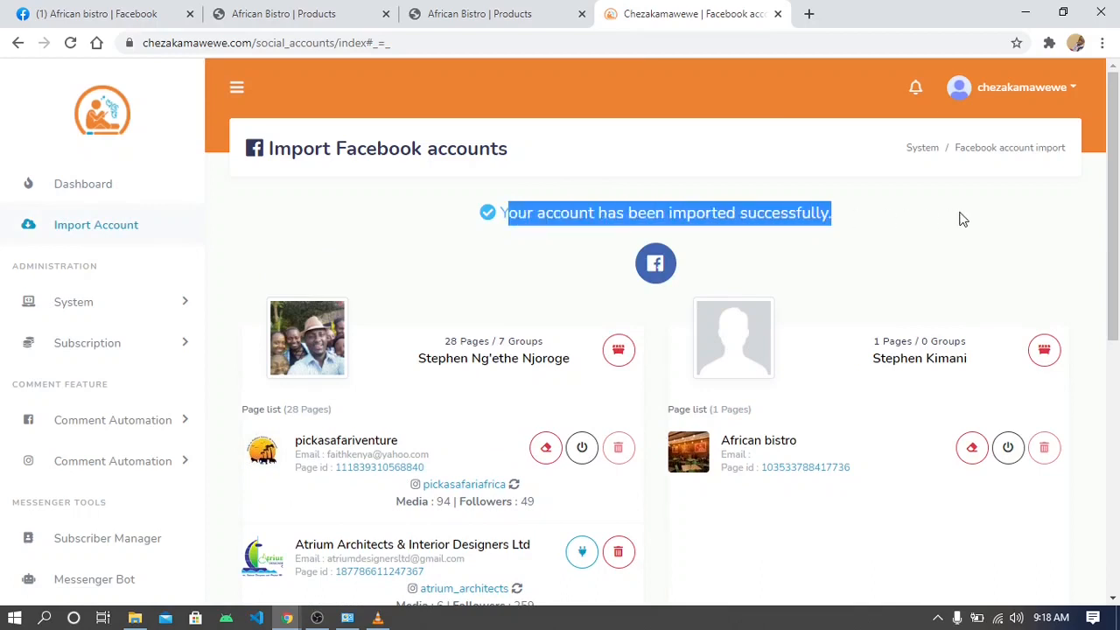
{"action": "left_click_drag", "start_coordinate": [875, 358], "coordinate": [993, 370]}
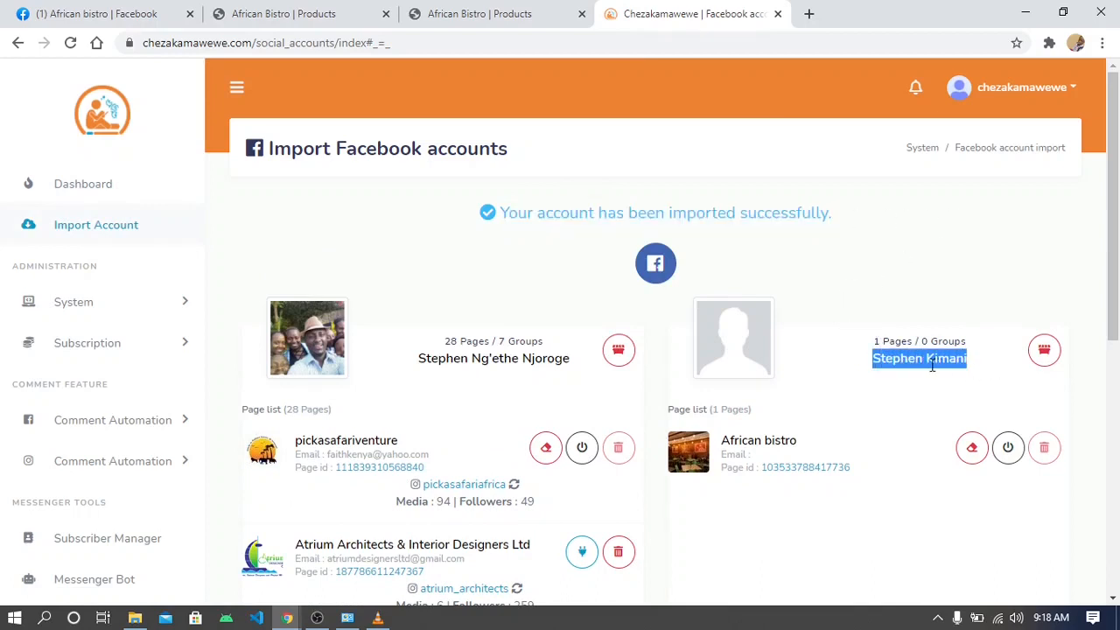
{"action": "left_click_drag", "start_coordinate": [419, 360], "coordinate": [588, 360]}
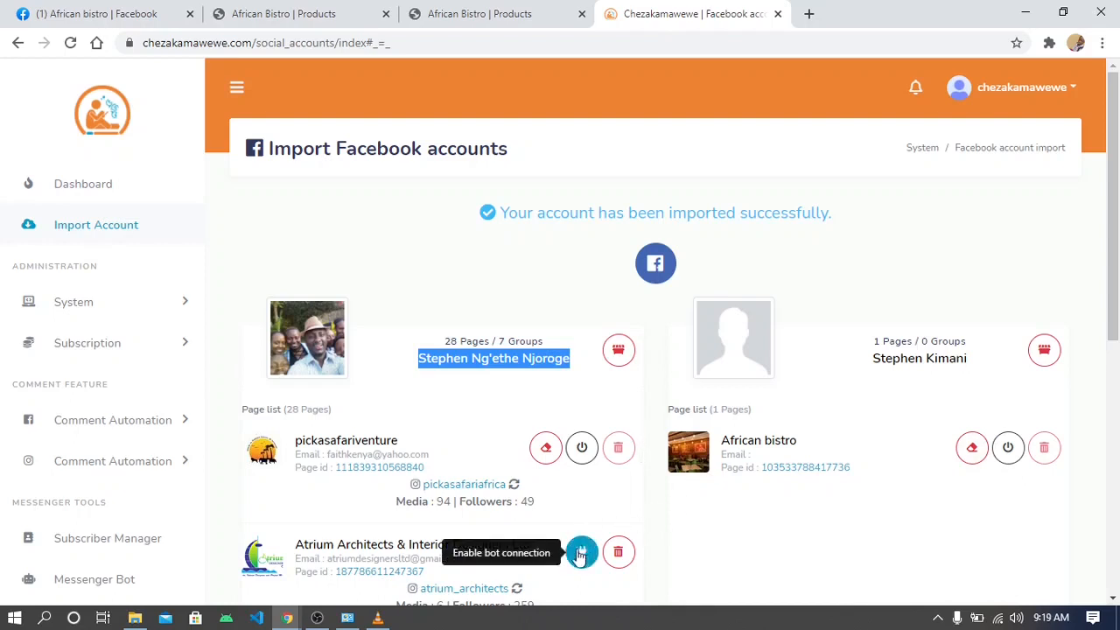
{"action": "left_click_drag", "start_coordinate": [541, 553], "coordinate": [272, 547]}
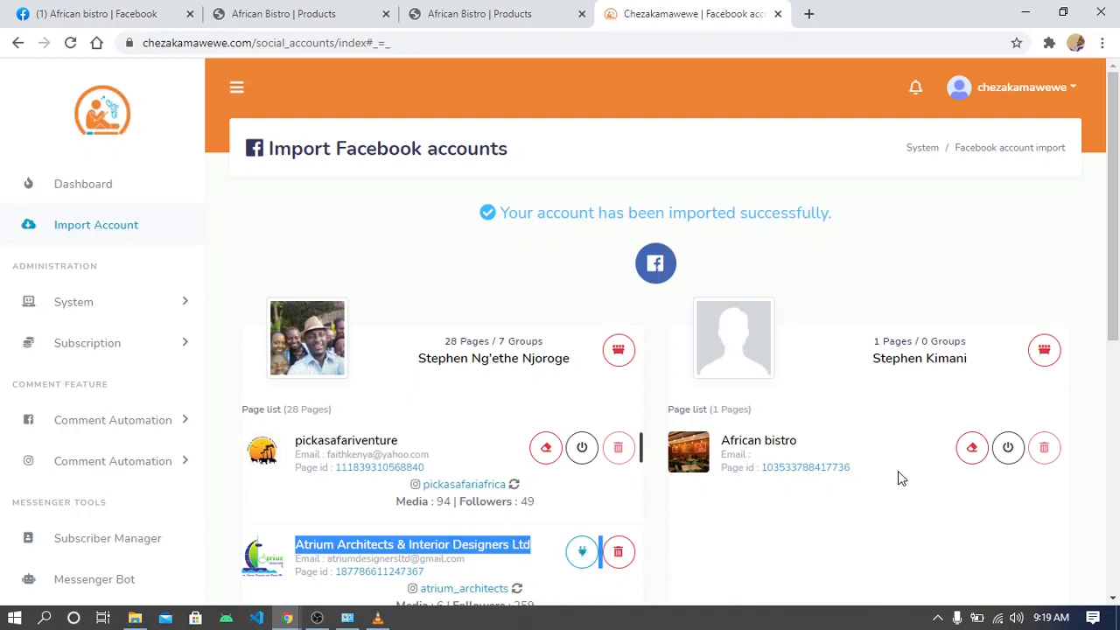
- Get started with AutoBot Settings from the dashboard, open African bistro's bot2 reply for editing and highlight its keywords
{"action": "left_click", "coordinate": [46, 194]}
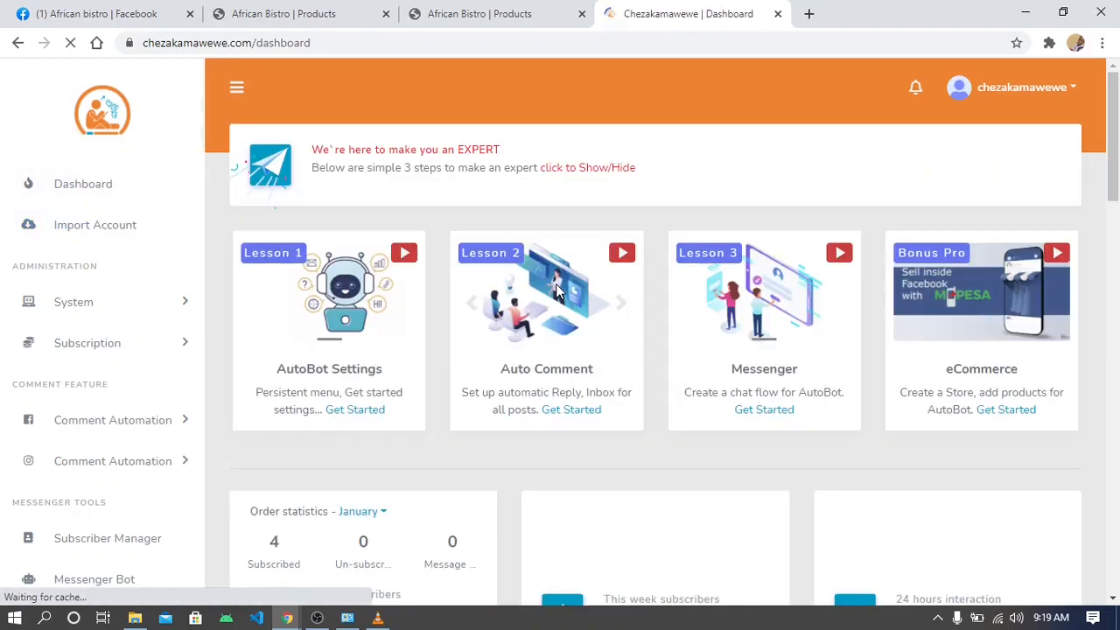
{"action": "left_click", "coordinate": [361, 405]}
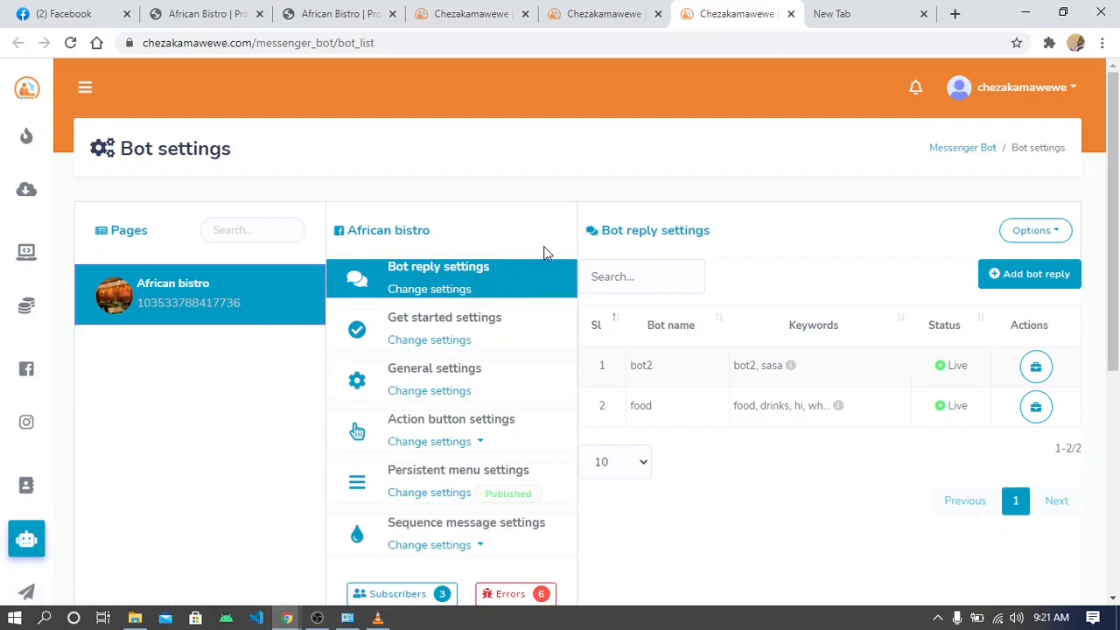
{"action": "left_click", "coordinate": [1038, 367]}
{"action": "left_click", "coordinate": [947, 468]}
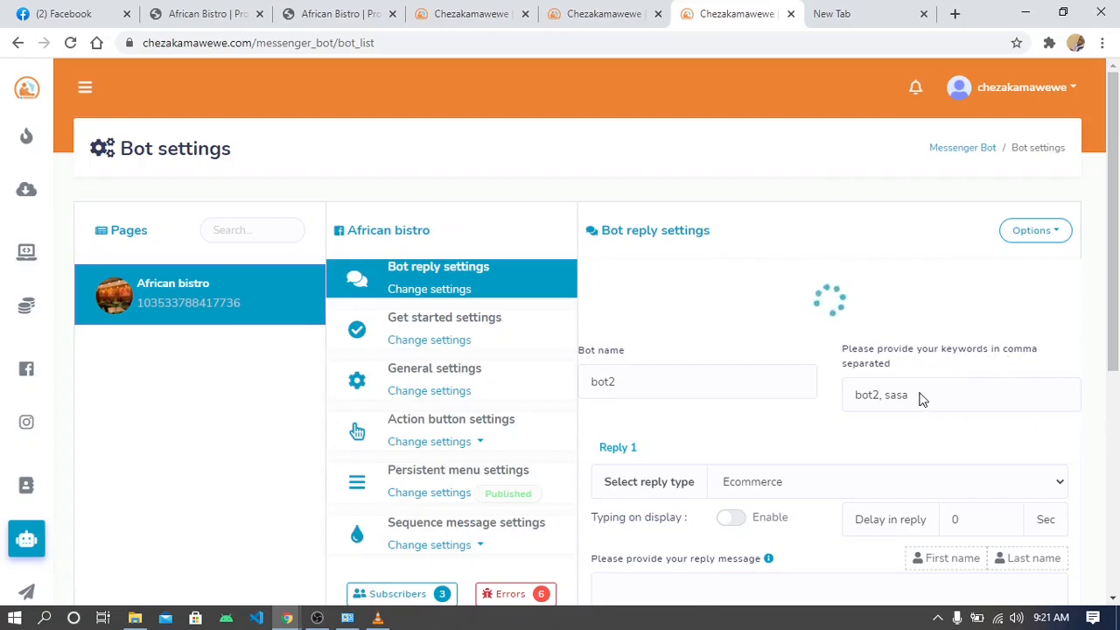
{"action": "left_click_drag", "start_coordinate": [918, 311], "coordinate": [807, 324]}
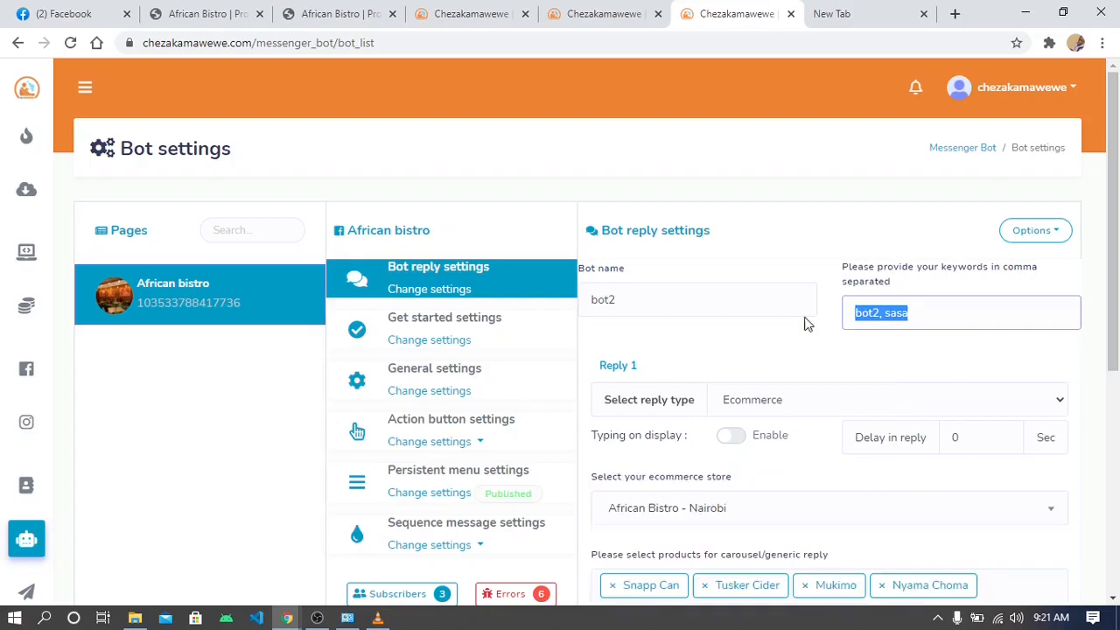
- Enable the typing display for the bot2 Ecommerce reply and set its delay to 4 seconds
{"action": "left_click_drag", "start_coordinate": [1114, 231], "coordinate": [1107, 301]}
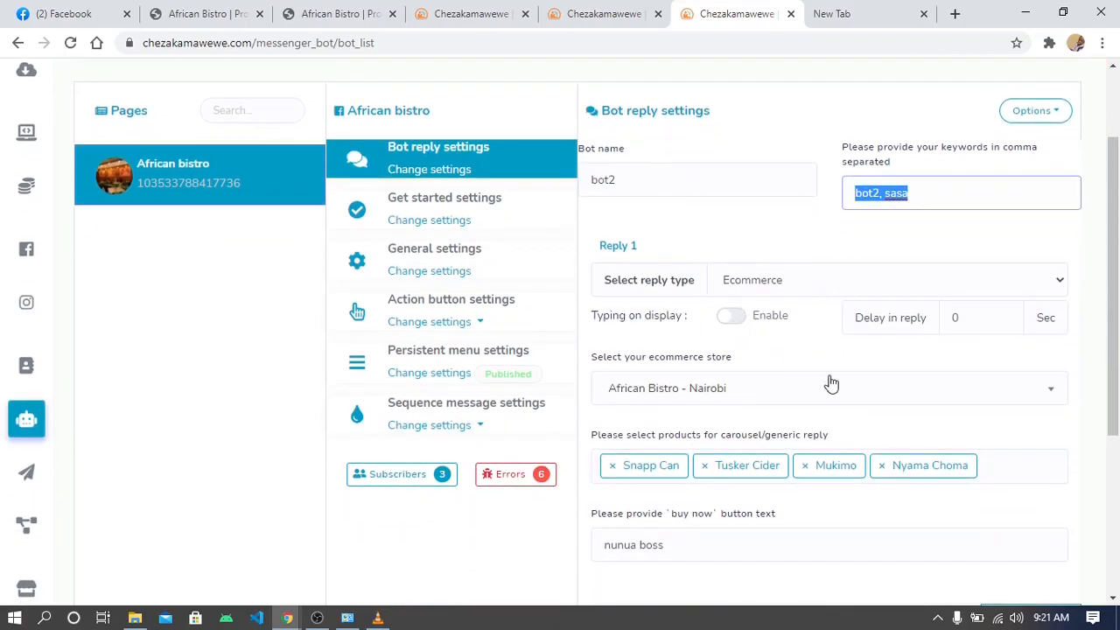
{"action": "left_click", "coordinate": [729, 317]}
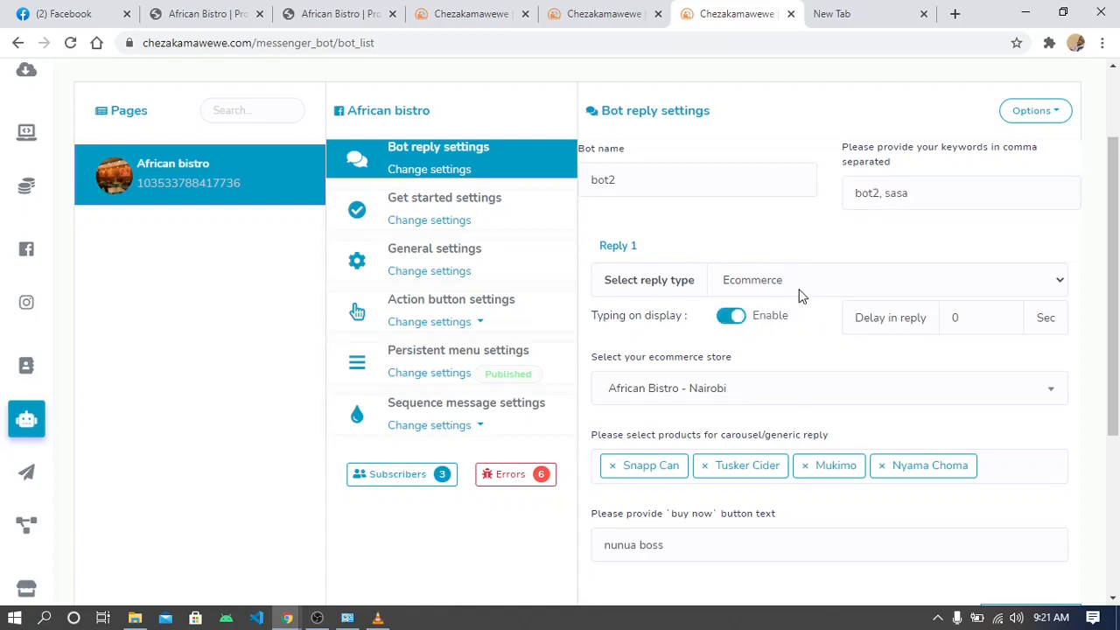
{"action": "left_click", "coordinate": [977, 320]}
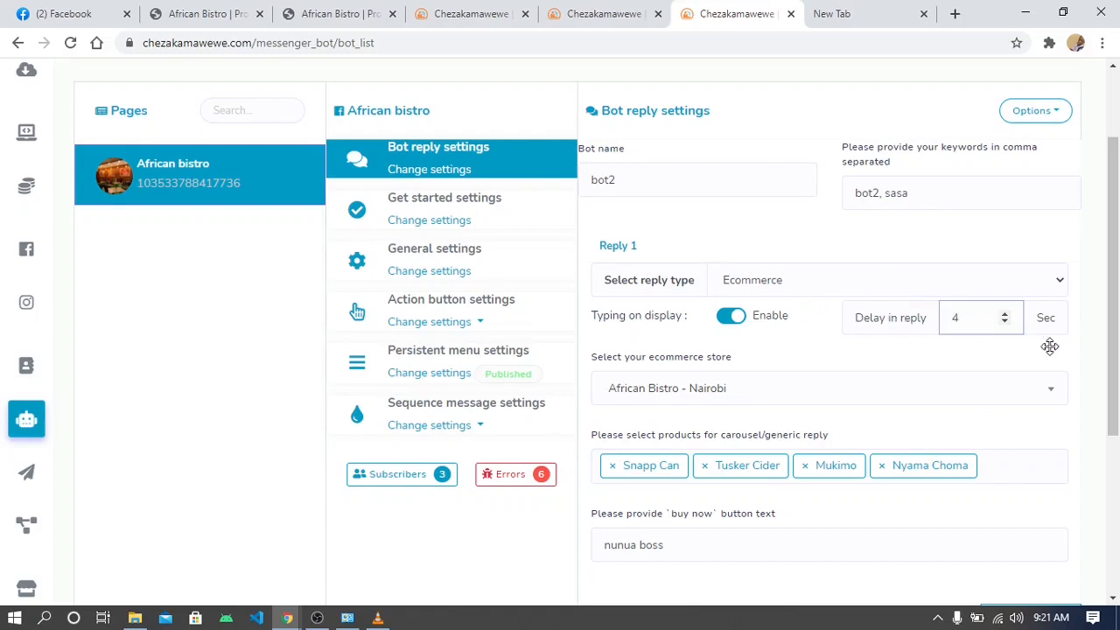
- Change the bot2 reply's buy now button text to "Nunua sasa" and save the bot settings
{"action": "scroll", "coordinate": [1111, 289], "scroll_direction": "down", "scroll_amount": 1}
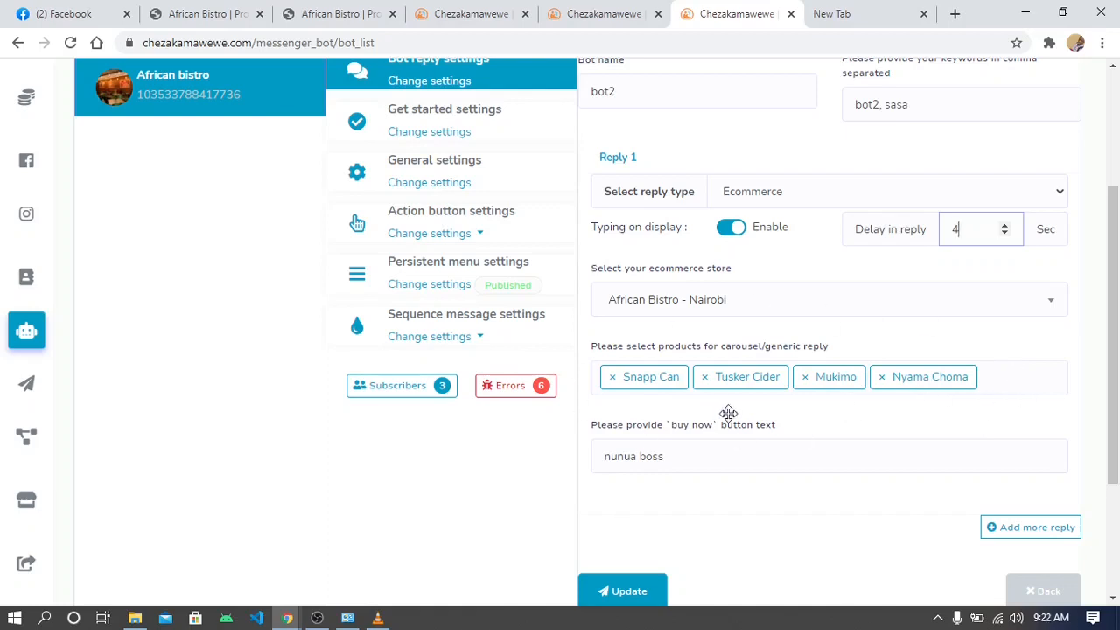
{"action": "left_click", "coordinate": [748, 456]}
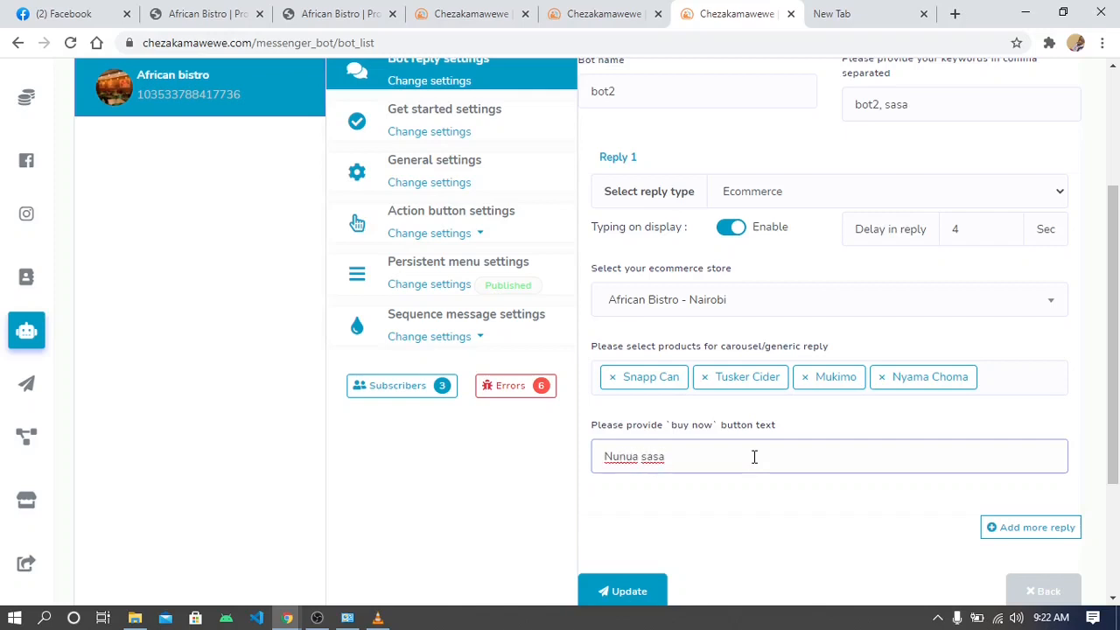
{"action": "left_click", "coordinate": [793, 442]}
{"action": "left_click", "coordinate": [616, 602]}
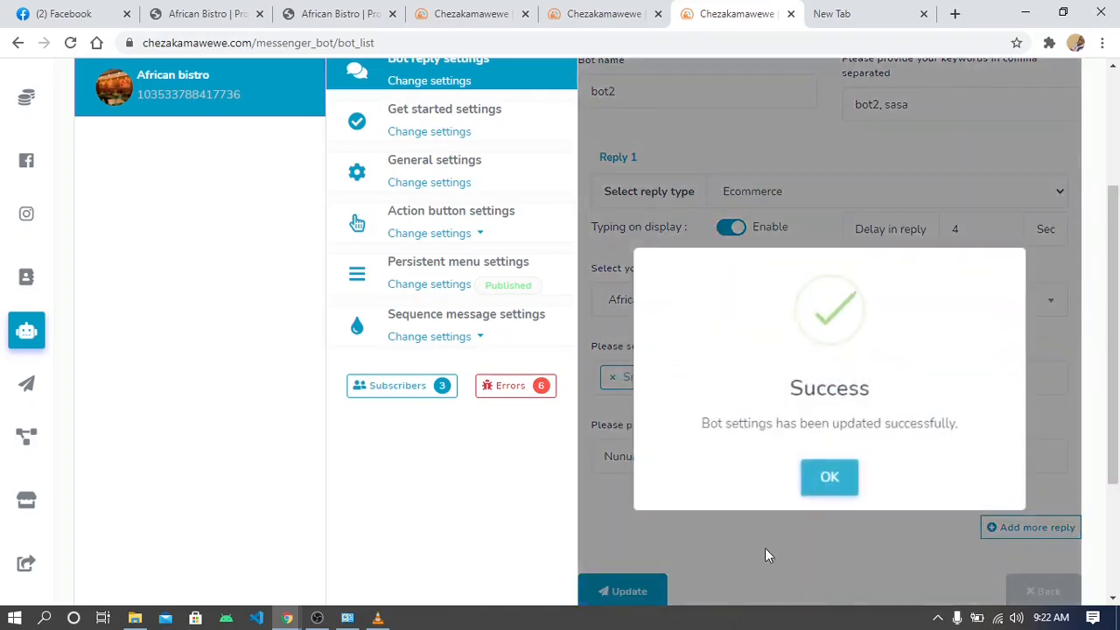
{"action": "left_click", "coordinate": [827, 479]}
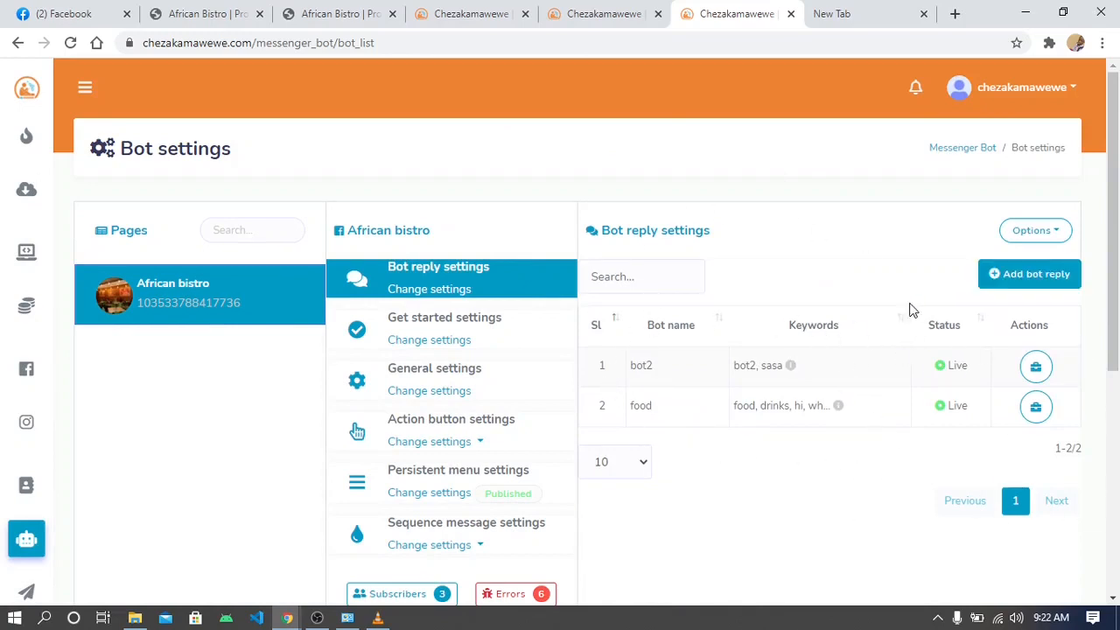
- Open the Get-started template in the action button settings and set its reply delay to 4 seconds
{"action": "left_click", "coordinate": [480, 442]}
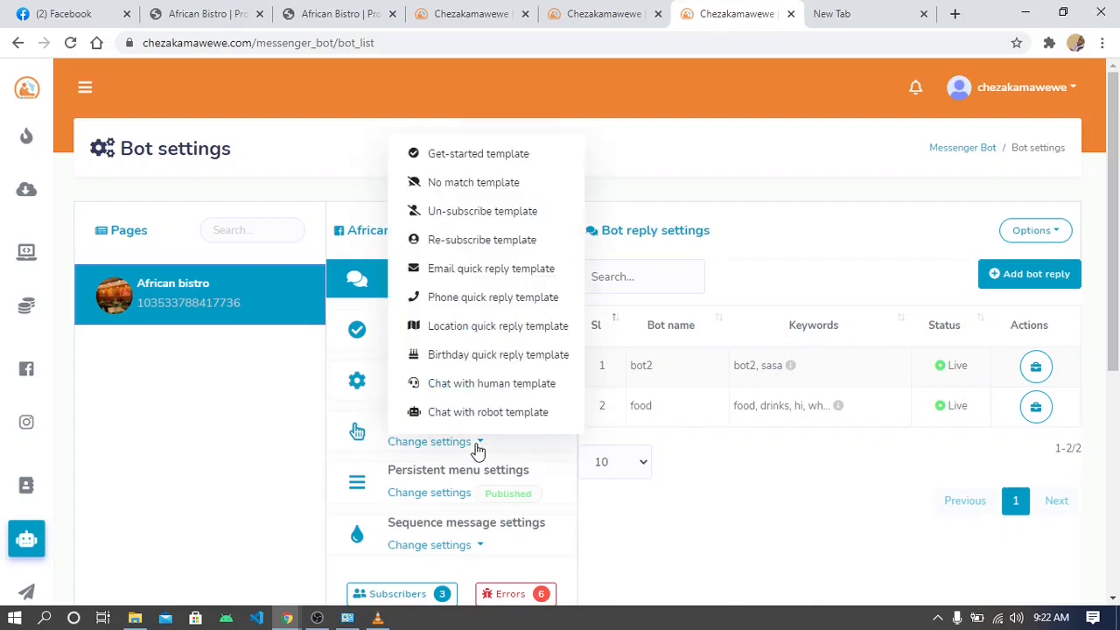
{"action": "left_click", "coordinate": [552, 166]}
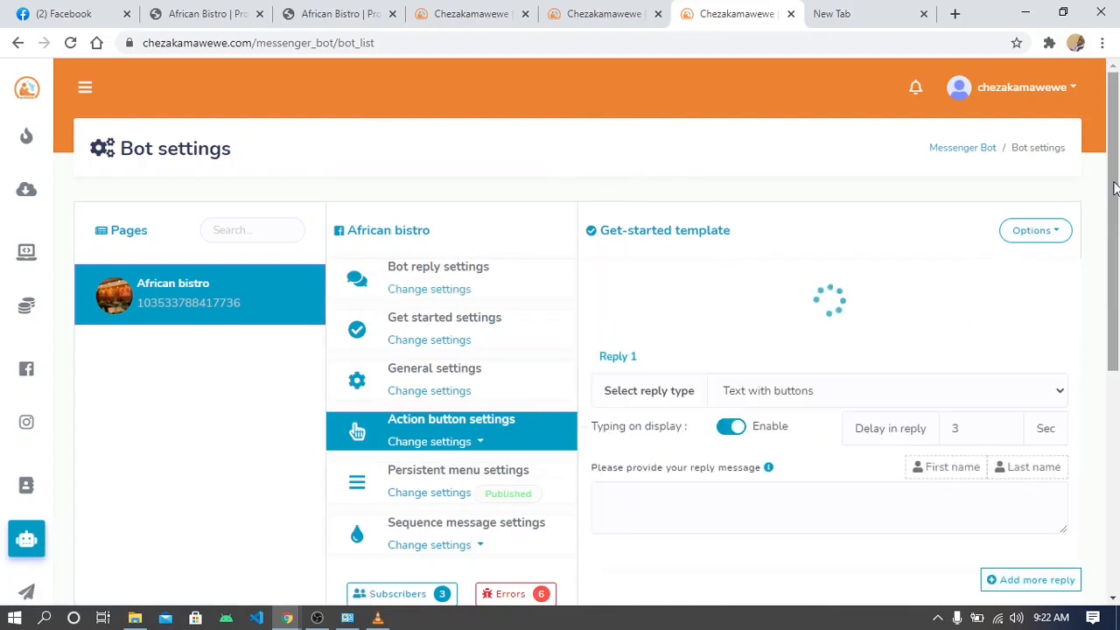
{"action": "left_click_drag", "start_coordinate": [1116, 194], "coordinate": [1115, 258]}
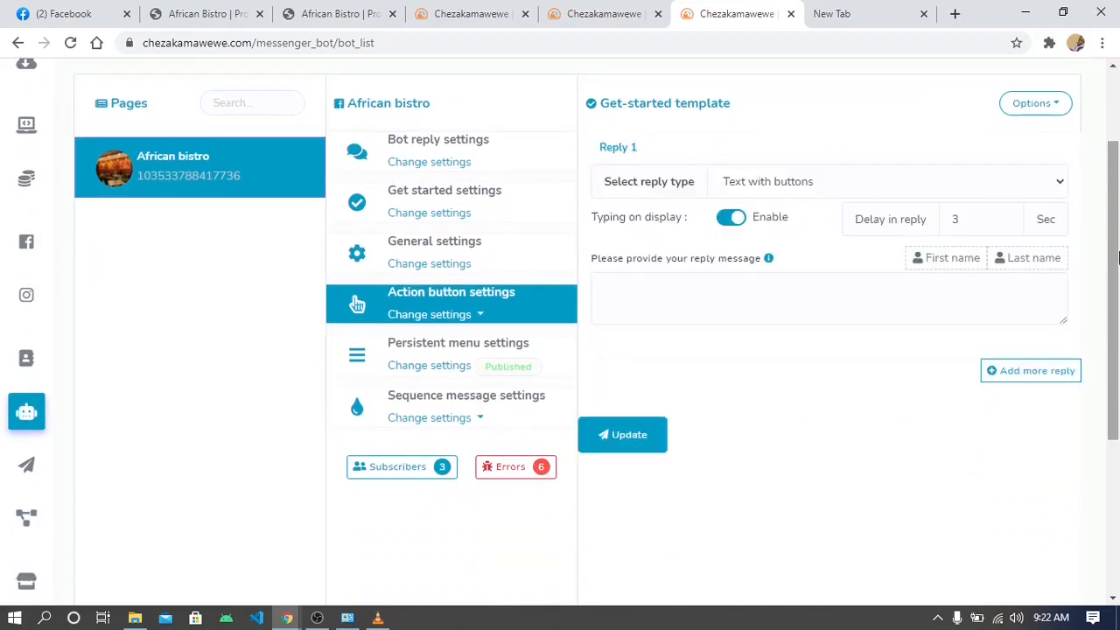
{"action": "left_click_drag", "start_coordinate": [1116, 252], "coordinate": [1115, 204]}
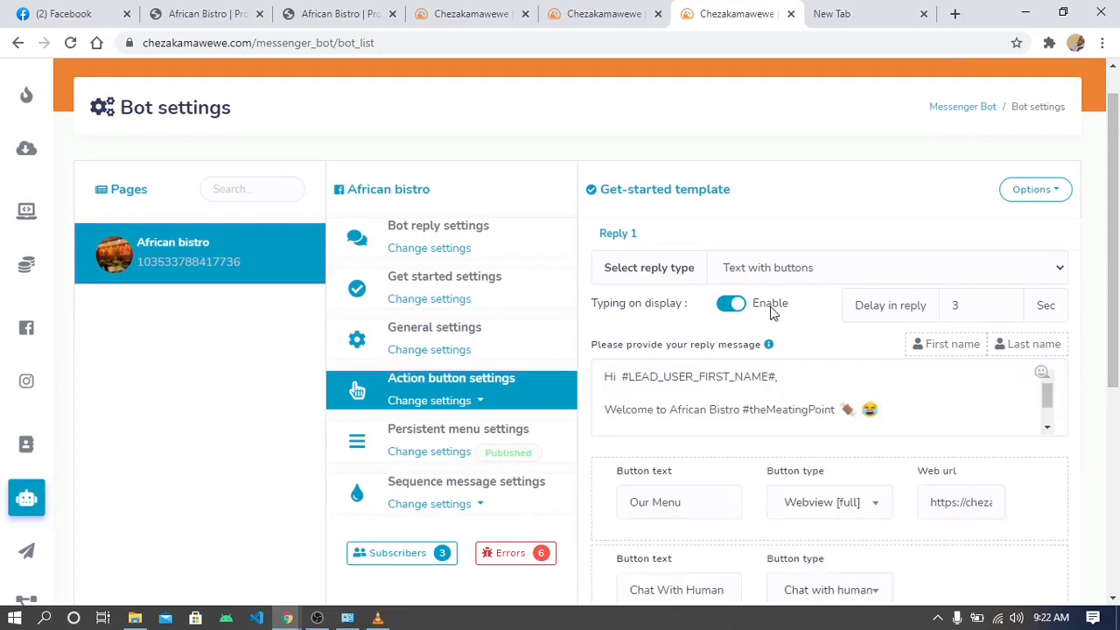
{"action": "left_click", "coordinate": [966, 300]}
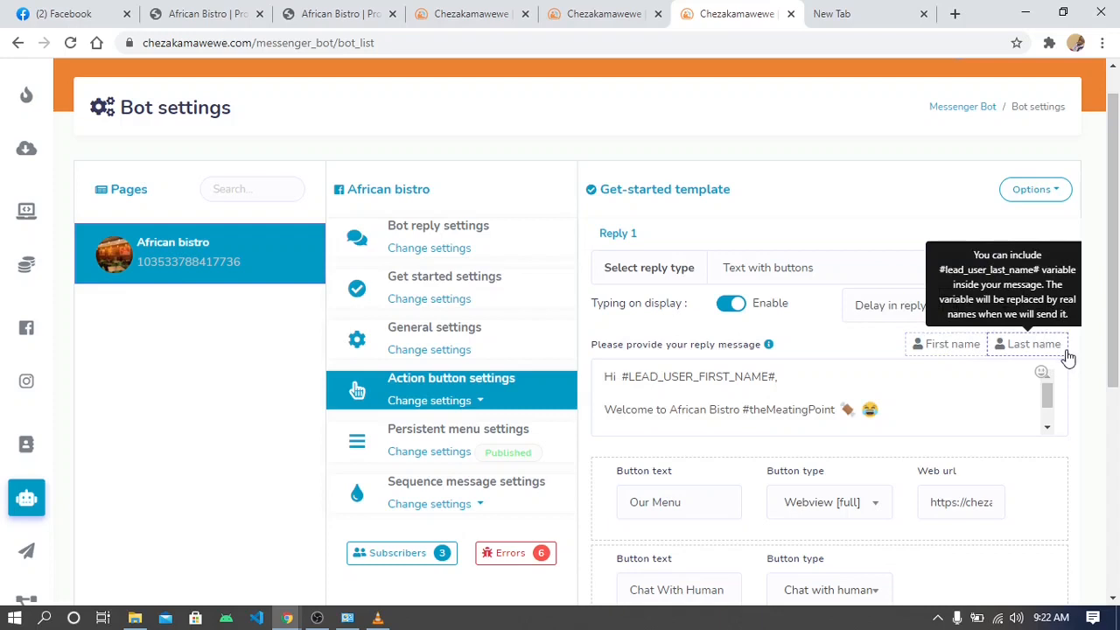
- Examine the Get-started template's full welcome message, its configured buttons and the available reply types
{"action": "left_click", "coordinate": [640, 411]}
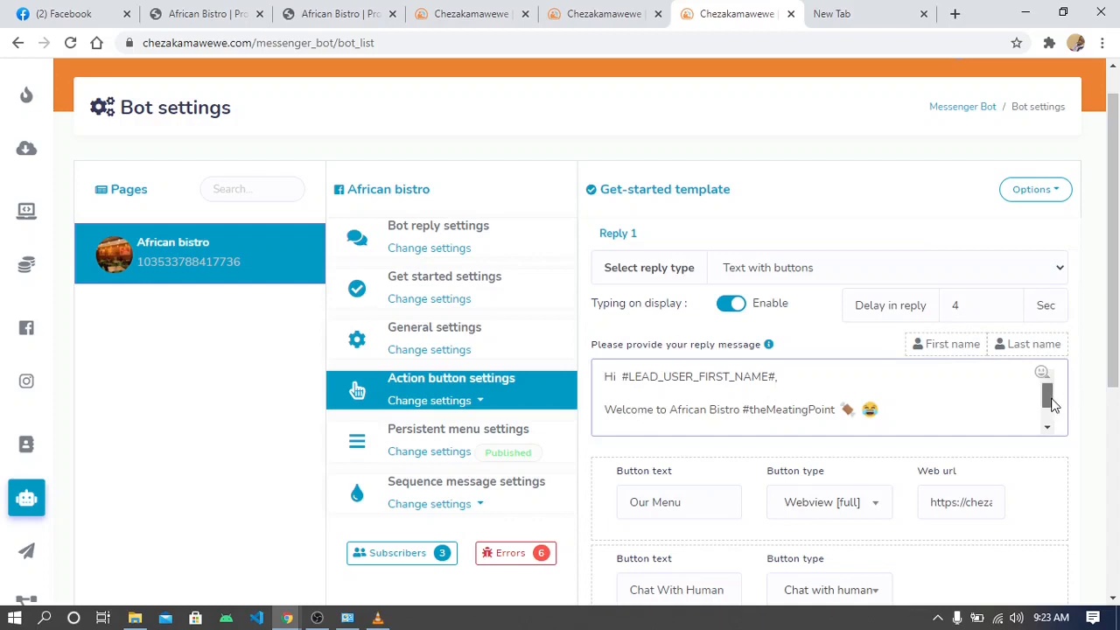
{"action": "left_click_drag", "start_coordinate": [1049, 402], "coordinate": [1047, 420]}
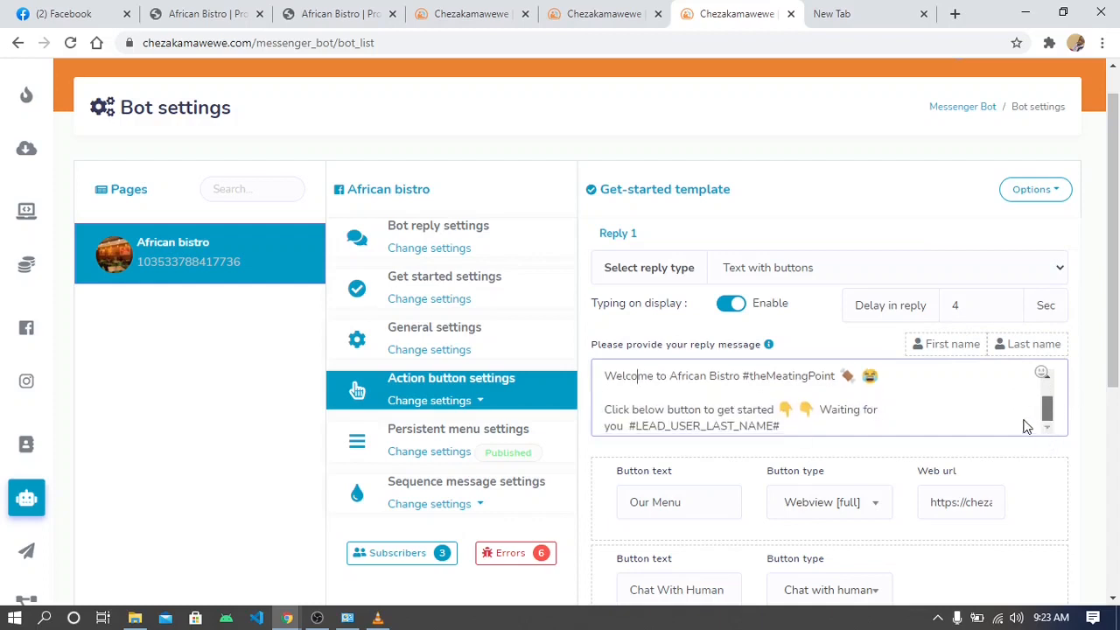
{"action": "scroll", "coordinate": [1016, 406], "scroll_direction": "up", "scroll_amount": 1}
{"action": "scroll", "coordinate": [1022, 417], "scroll_direction": "down", "scroll_amount": 1}
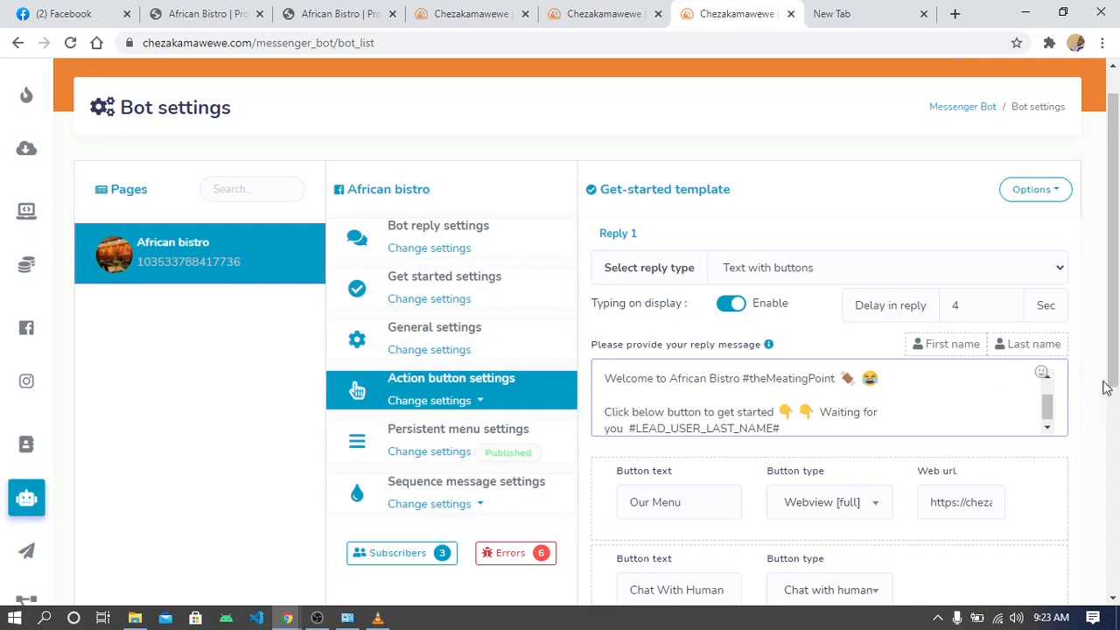
{"action": "scroll", "coordinate": [694, 356], "scroll_direction": "down", "scroll_amount": 2}
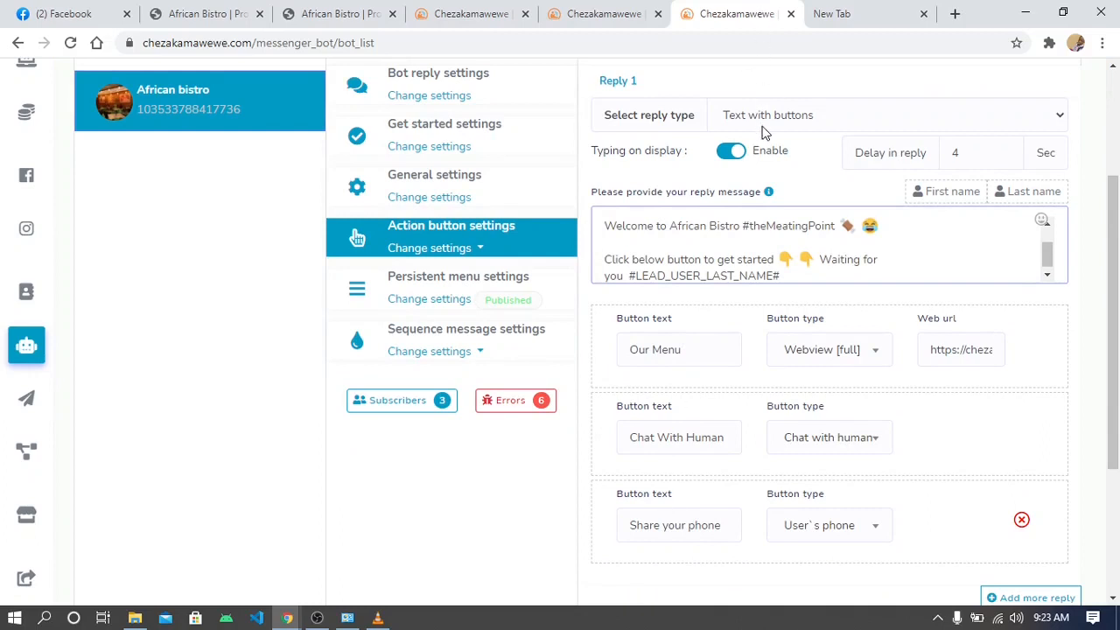
{"action": "left_click", "coordinate": [841, 131]}
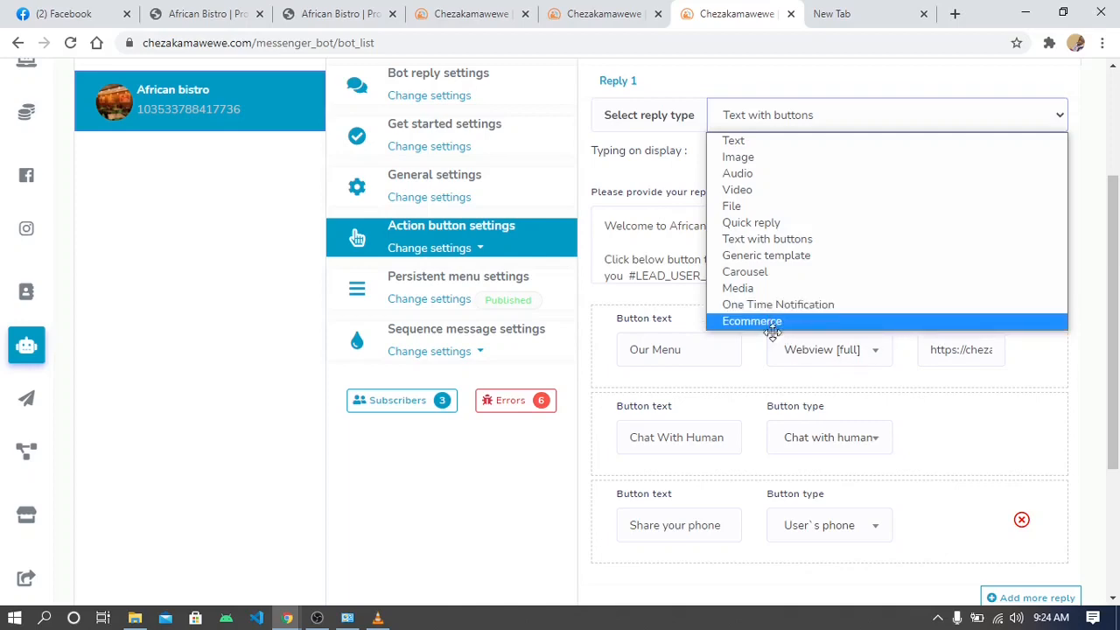
{"action": "left_click", "coordinate": [1092, 381]}
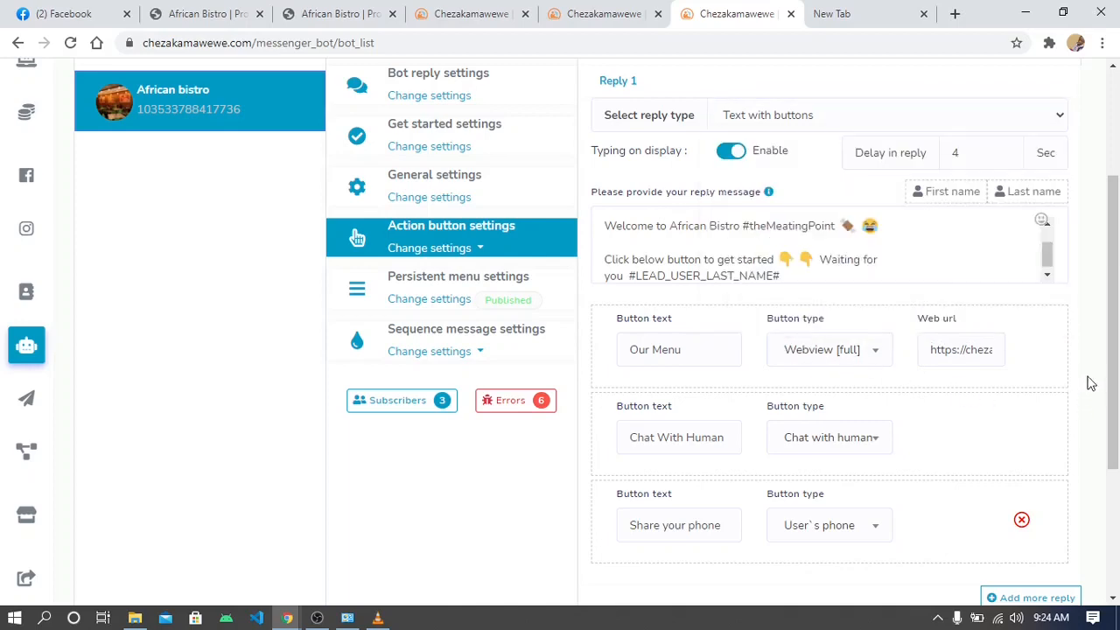
- Save the updated Get-started template and dismiss the confirmation
{"action": "scroll", "coordinate": [1107, 320], "scroll_direction": "down", "scroll_amount": 3}
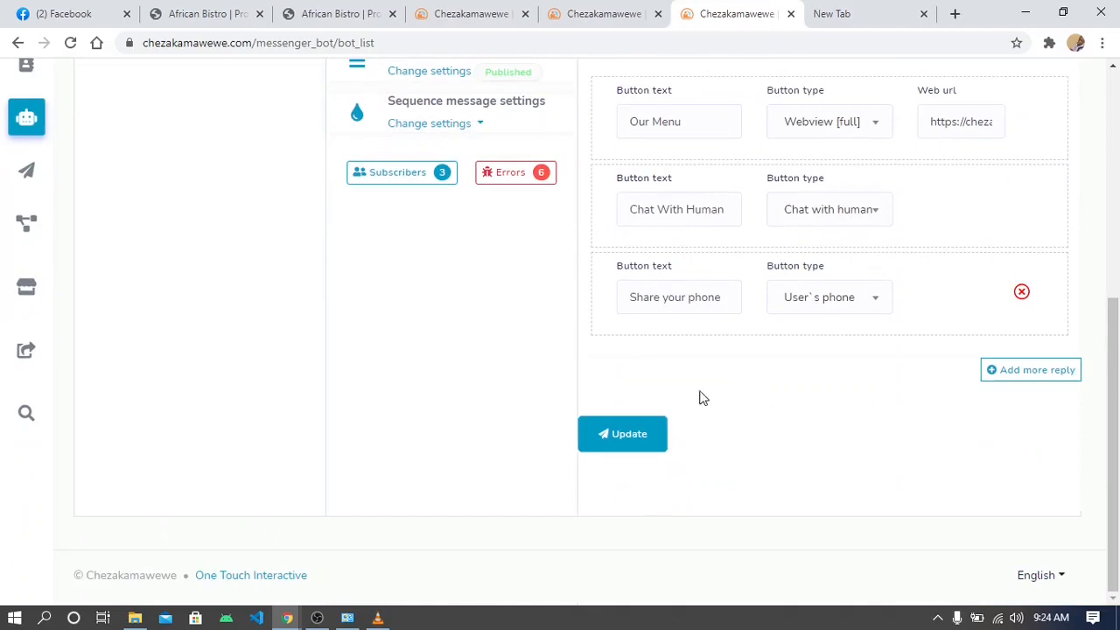
{"action": "left_click", "coordinate": [616, 442]}
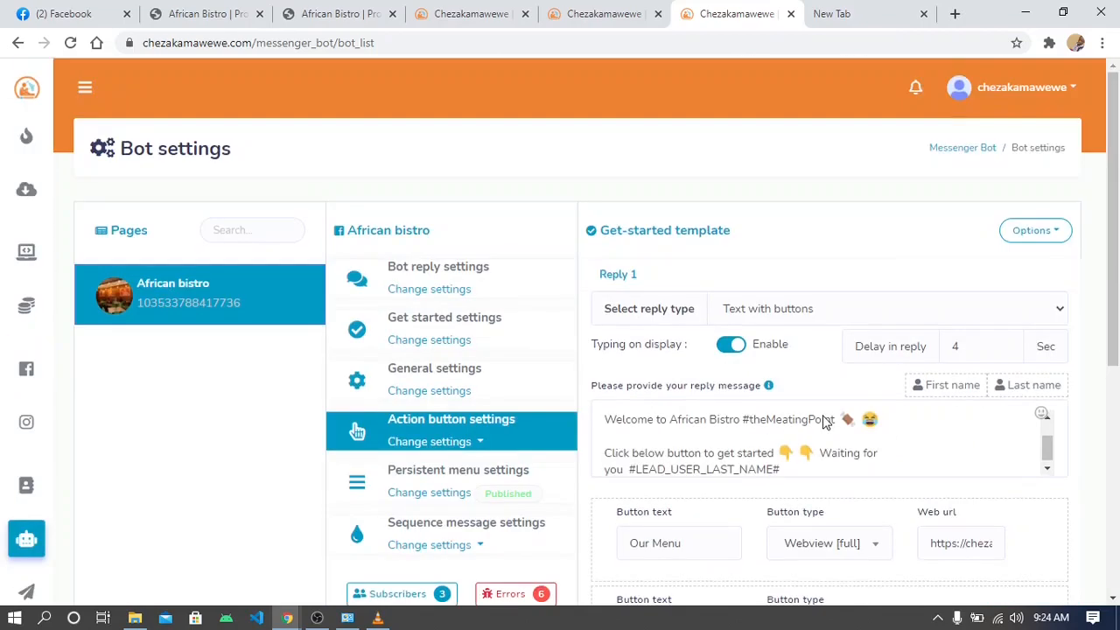
{"action": "scroll", "coordinate": [849, 472], "scroll_direction": "down", "scroll_amount": 5}
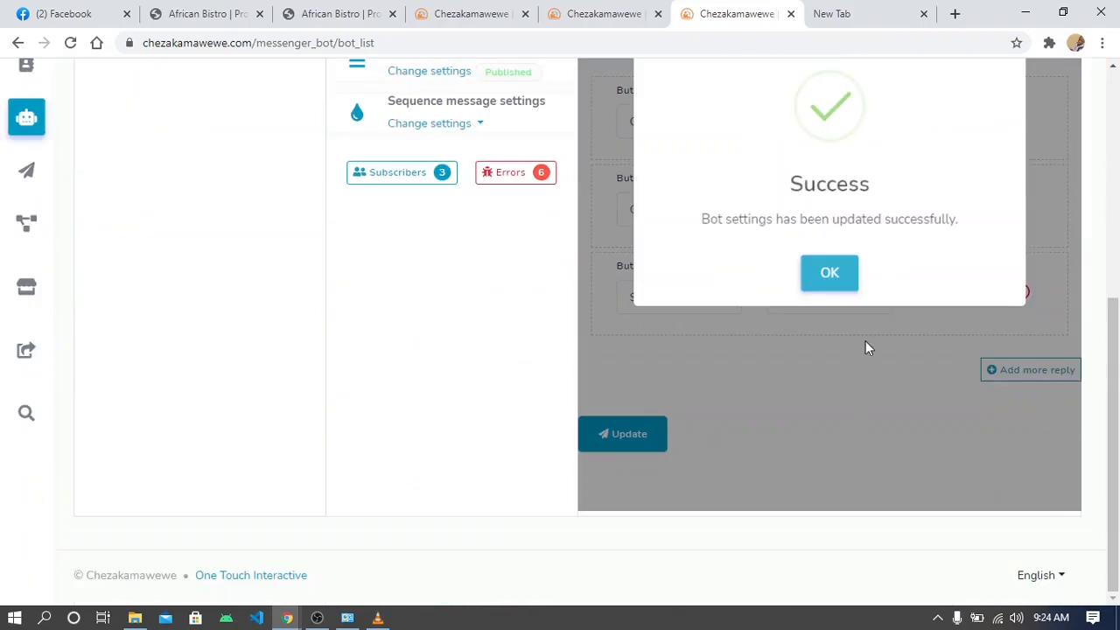
{"action": "left_click", "coordinate": [827, 272]}
{"action": "scroll", "coordinate": [758, 306], "scroll_direction": "up", "scroll_amount": 5}
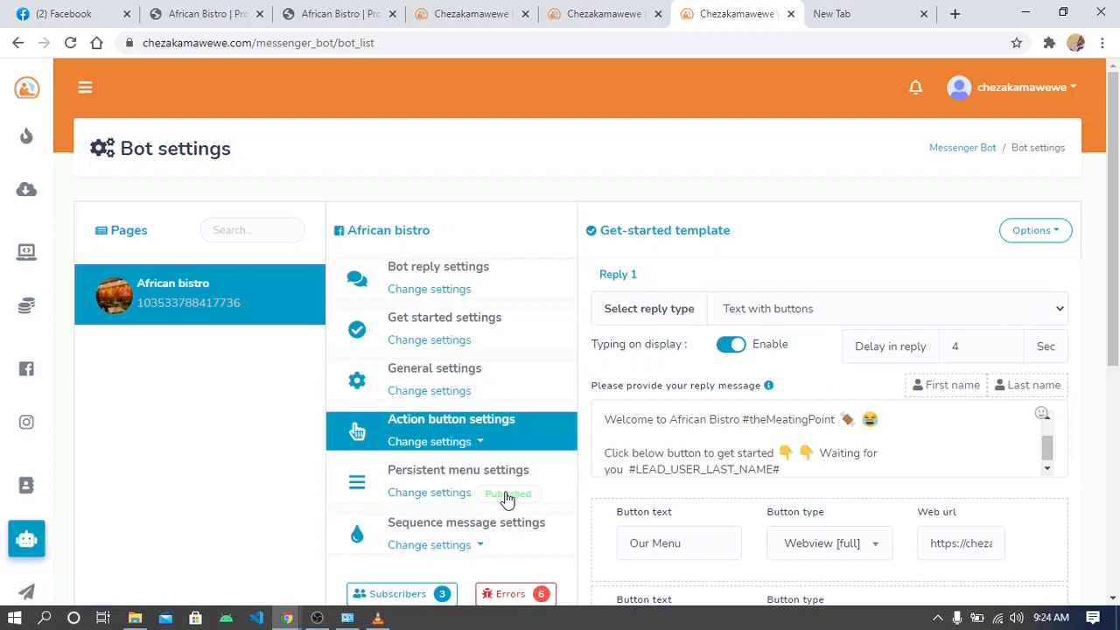
- Open African bistro's default-locale persistent menu for editing
{"action": "left_click", "coordinate": [445, 493]}
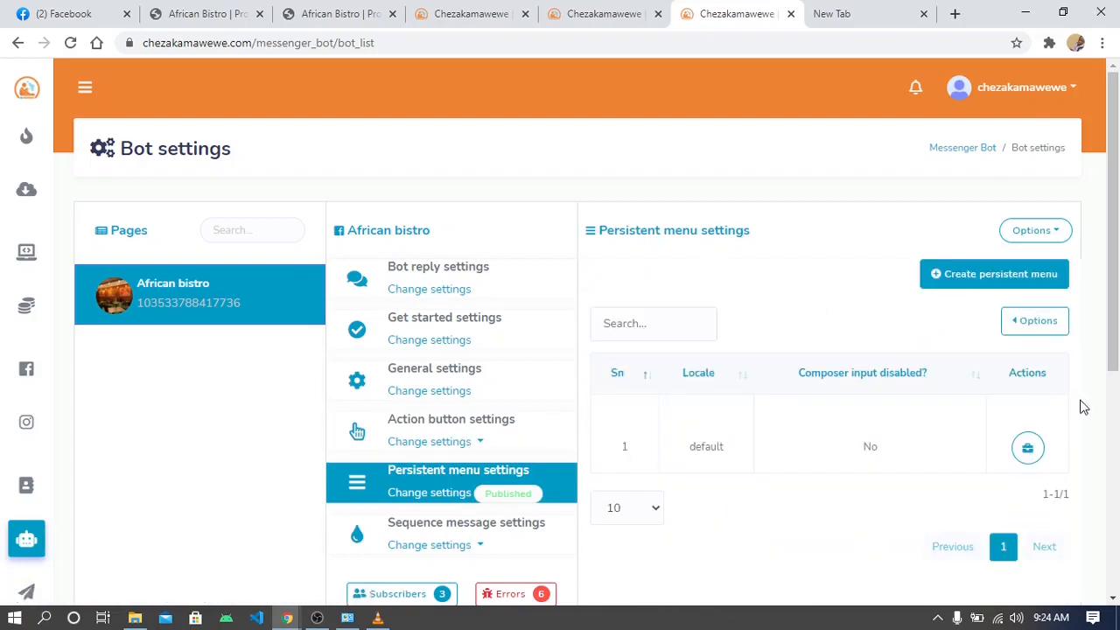
{"action": "left_click", "coordinate": [1025, 450]}
{"action": "left_click", "coordinate": [950, 523]}
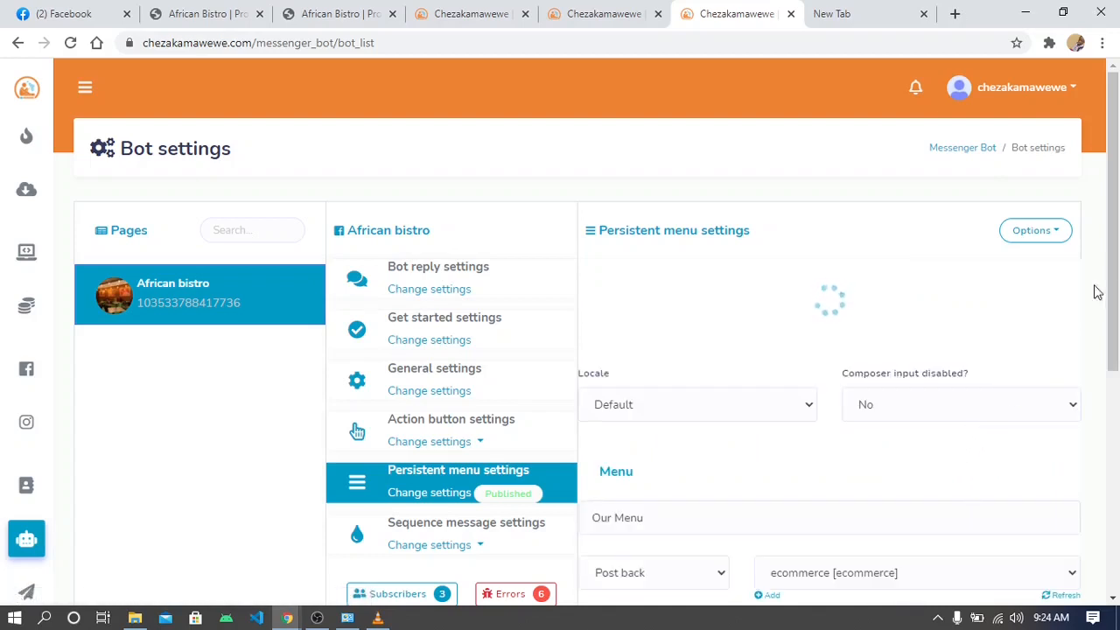
- Examine the action types and postback templates available for the Our Menu entry of the persistent menu
{"action": "left_click_drag", "start_coordinate": [1117, 158], "coordinate": [1117, 259]}
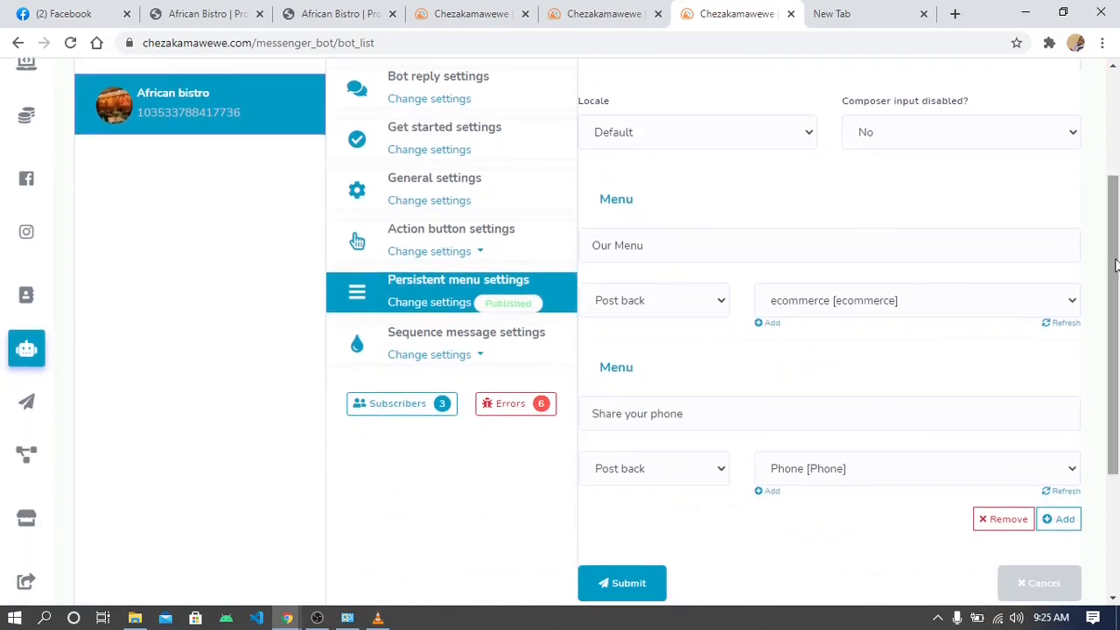
{"action": "left_click", "coordinate": [654, 300]}
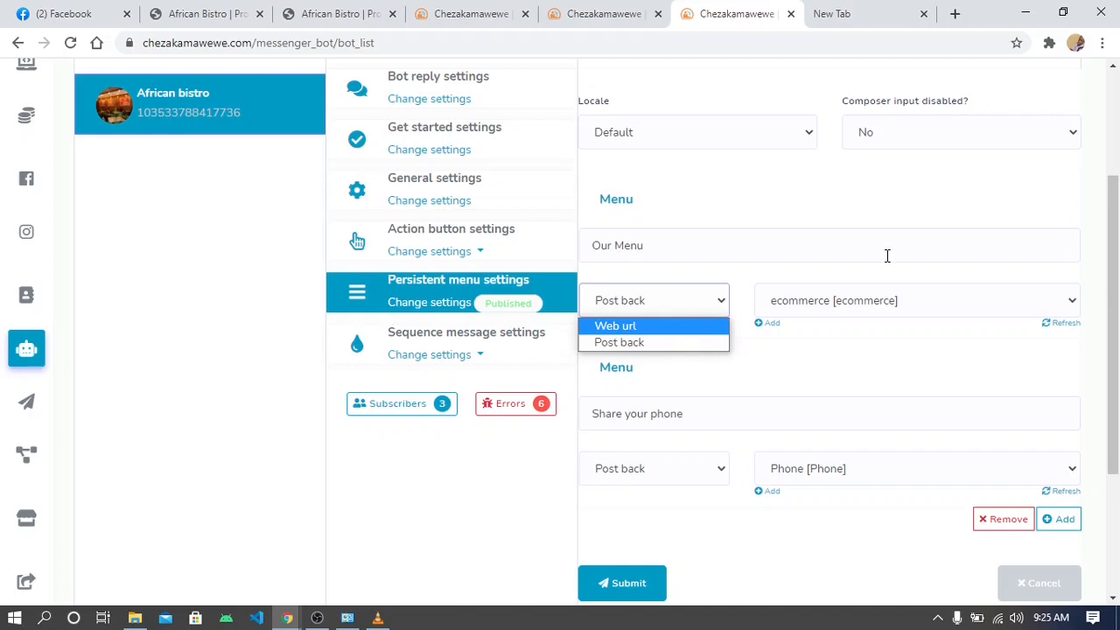
{"action": "left_click", "coordinate": [846, 289]}
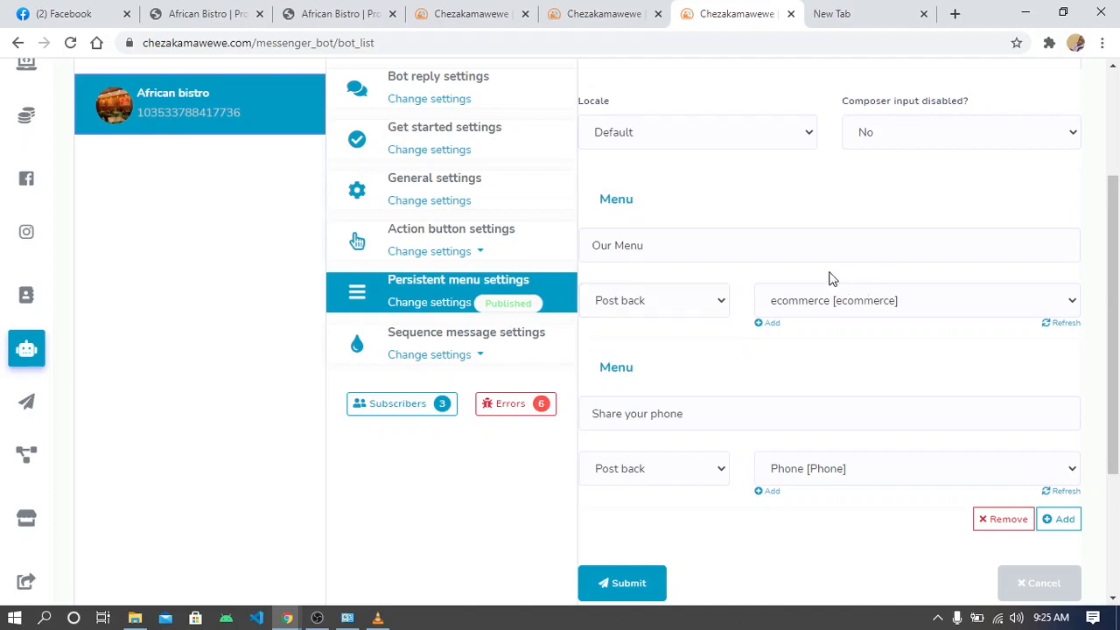
{"action": "left_click", "coordinate": [930, 306]}
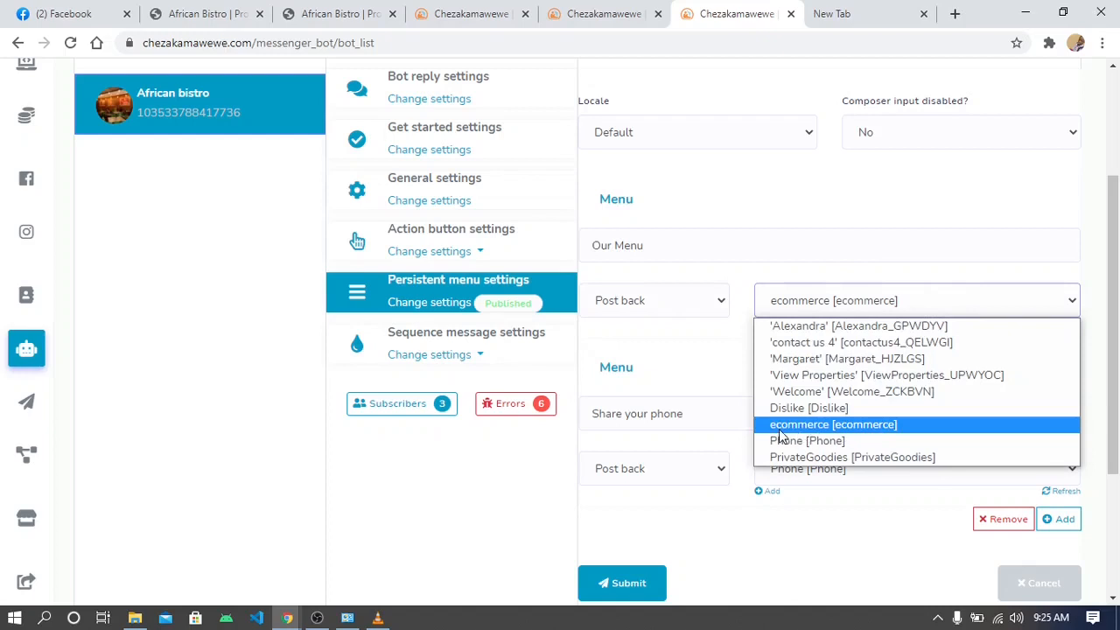
{"action": "left_click", "coordinate": [713, 362]}
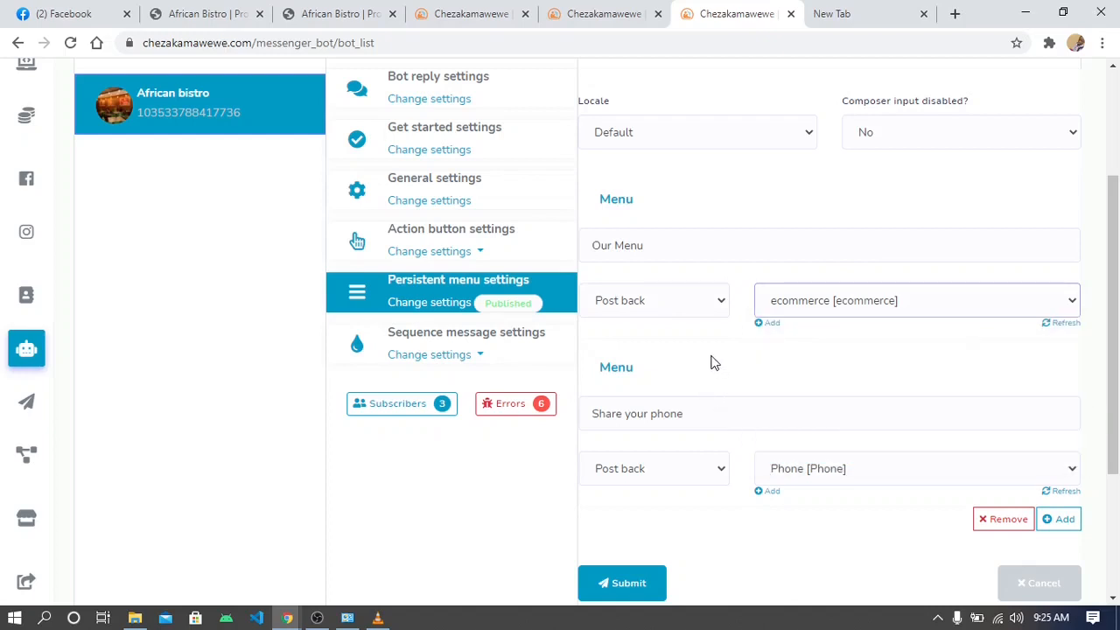
- Open the form for adding a postback template to the Our Menu entry, review its fields, and close it without saving
{"action": "left_click", "coordinate": [769, 323]}
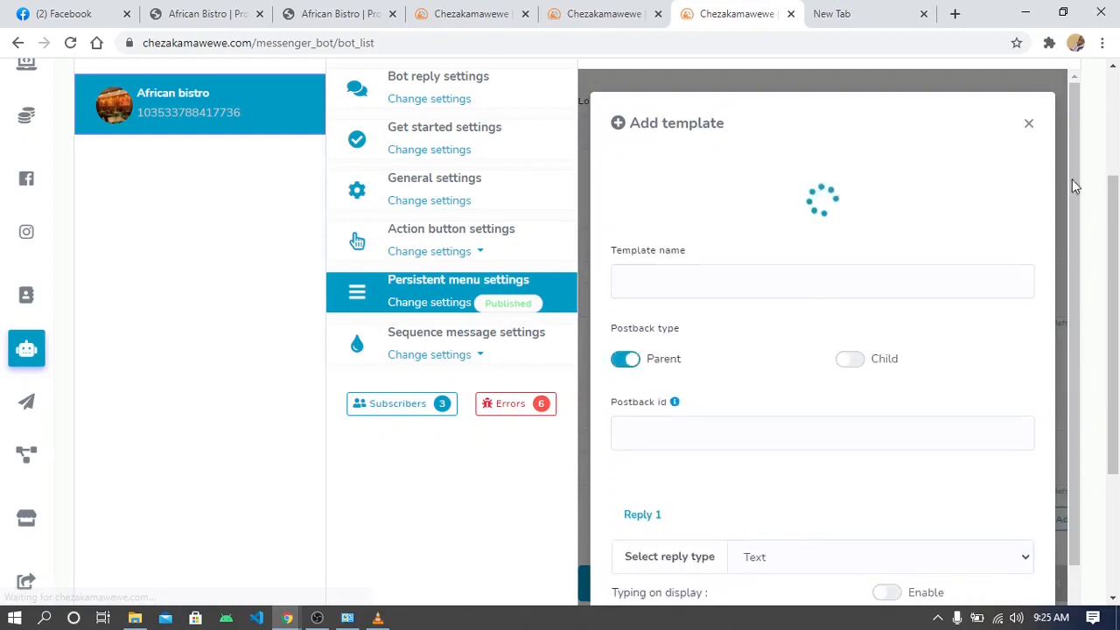
{"action": "left_click", "coordinate": [735, 284]}
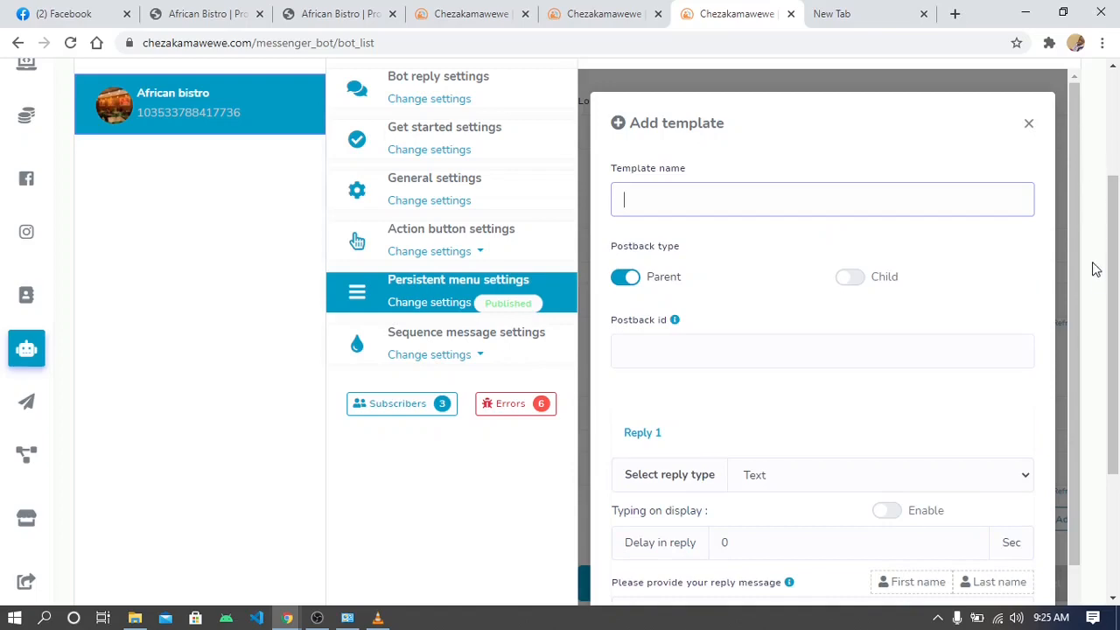
{"action": "scroll", "coordinate": [1084, 482], "scroll_direction": "down", "scroll_amount": 3}
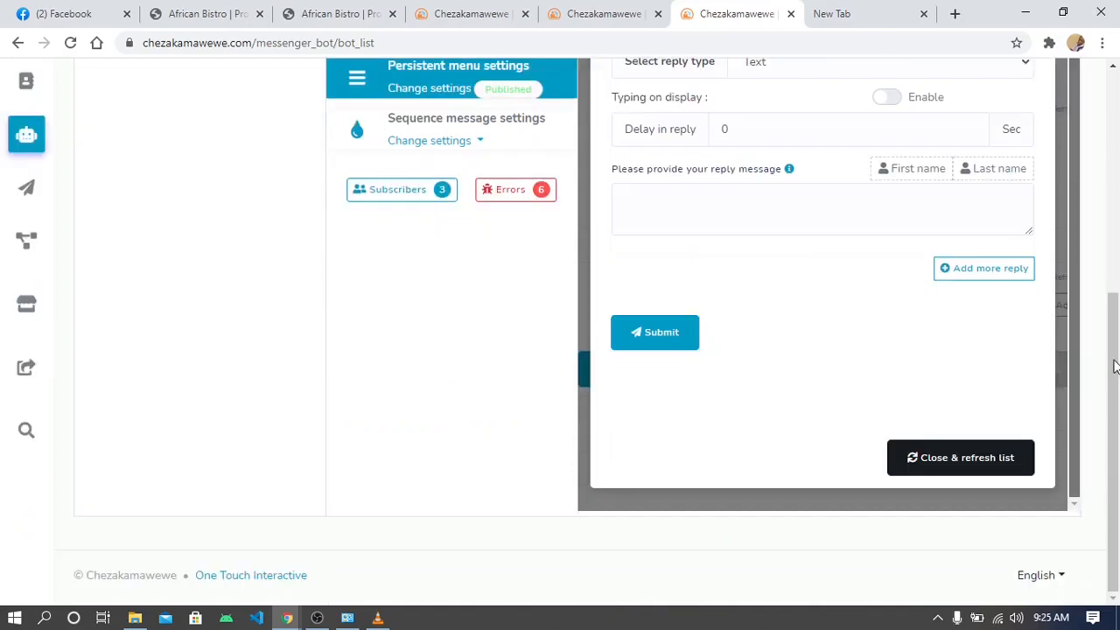
{"action": "scroll", "coordinate": [1041, 360], "scroll_direction": "up", "scroll_amount": 3}
{"action": "scroll", "coordinate": [1000, 360], "scroll_direction": "up", "scroll_amount": 8}
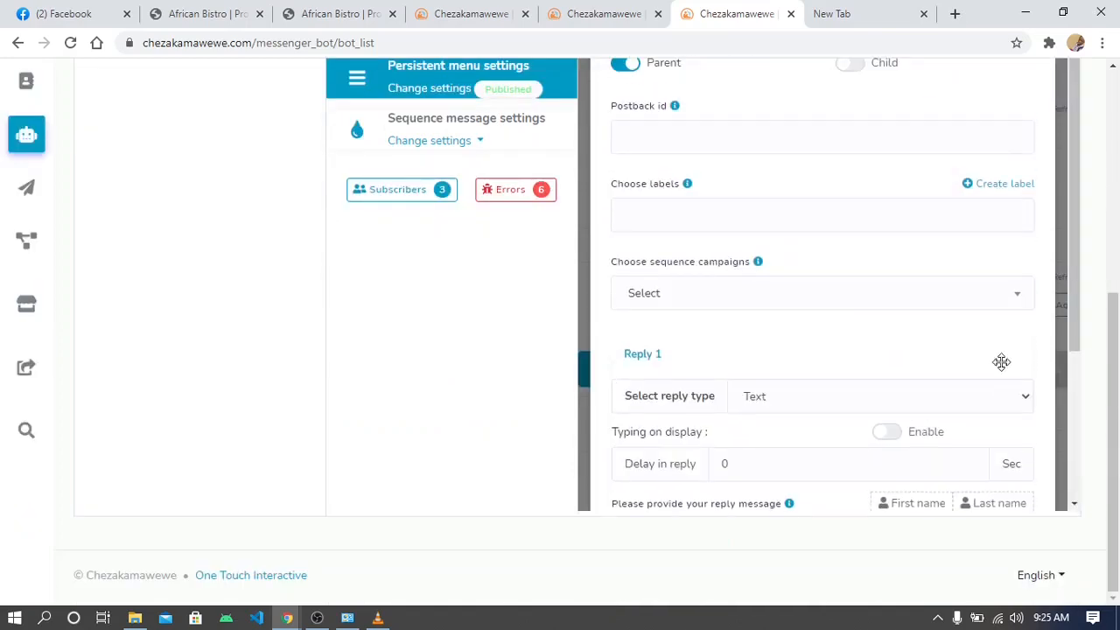
{"action": "left_click", "coordinate": [1030, 314]}
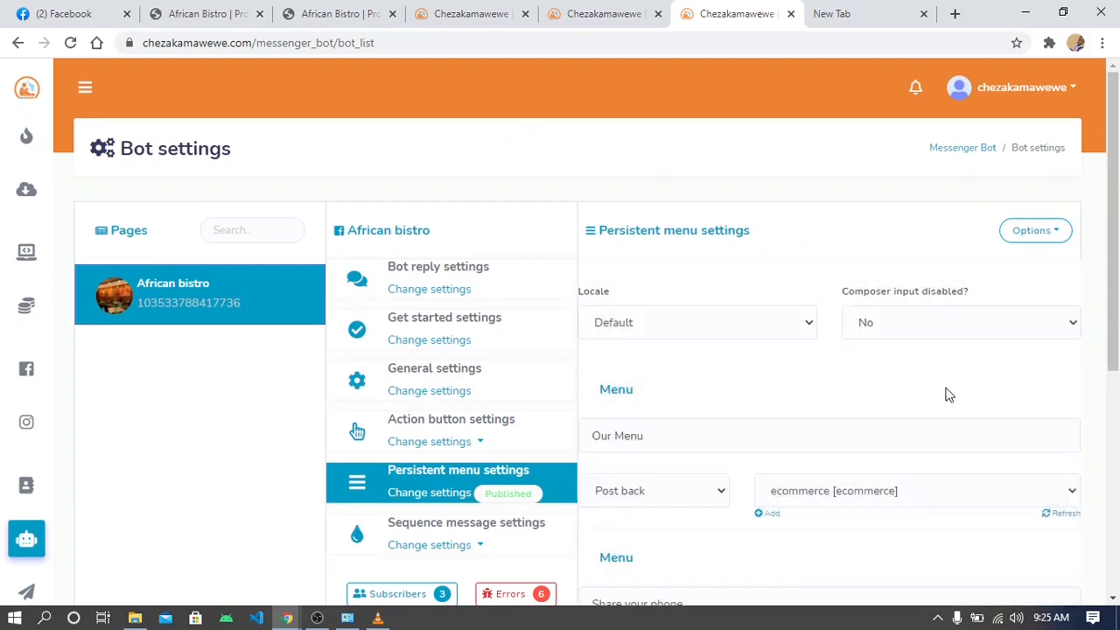
- Review the Our Menu and Share your phone entries and cancel editing the persistent menu
{"action": "scroll", "coordinate": [880, 363], "scroll_direction": "down", "scroll_amount": 5}
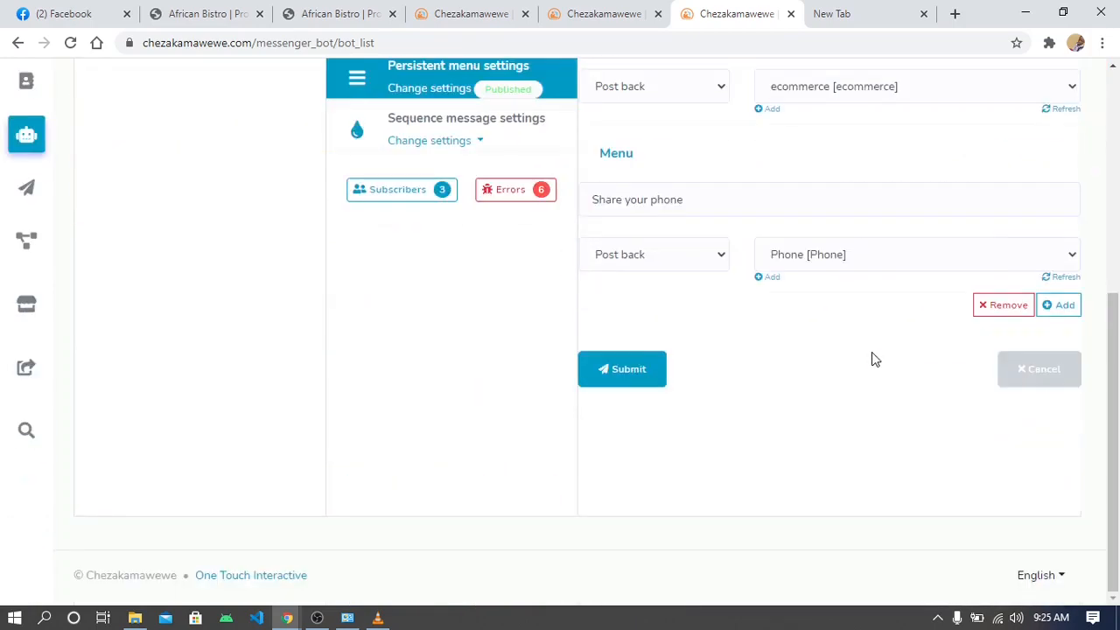
{"action": "scroll", "coordinate": [871, 353], "scroll_direction": "up", "scroll_amount": 5}
{"action": "scroll", "coordinate": [983, 409], "scroll_direction": "down", "scroll_amount": 5}
{"action": "left_click", "coordinate": [1038, 375]}
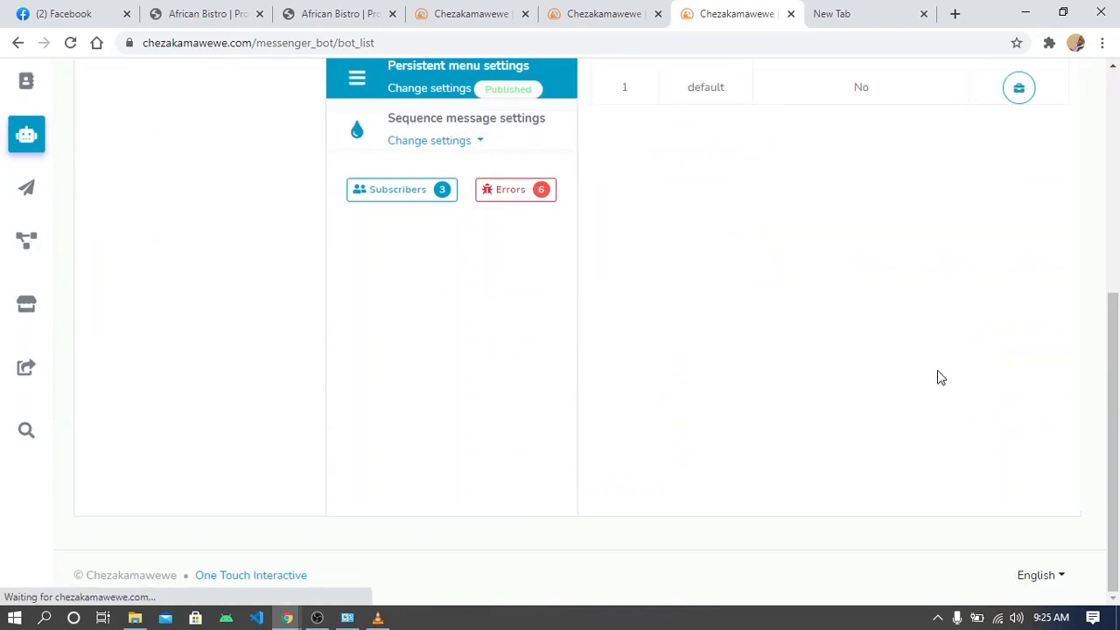
- Publish African bistro's persistent menu
{"action": "scroll", "coordinate": [847, 172], "scroll_direction": "up", "scroll_amount": 5}
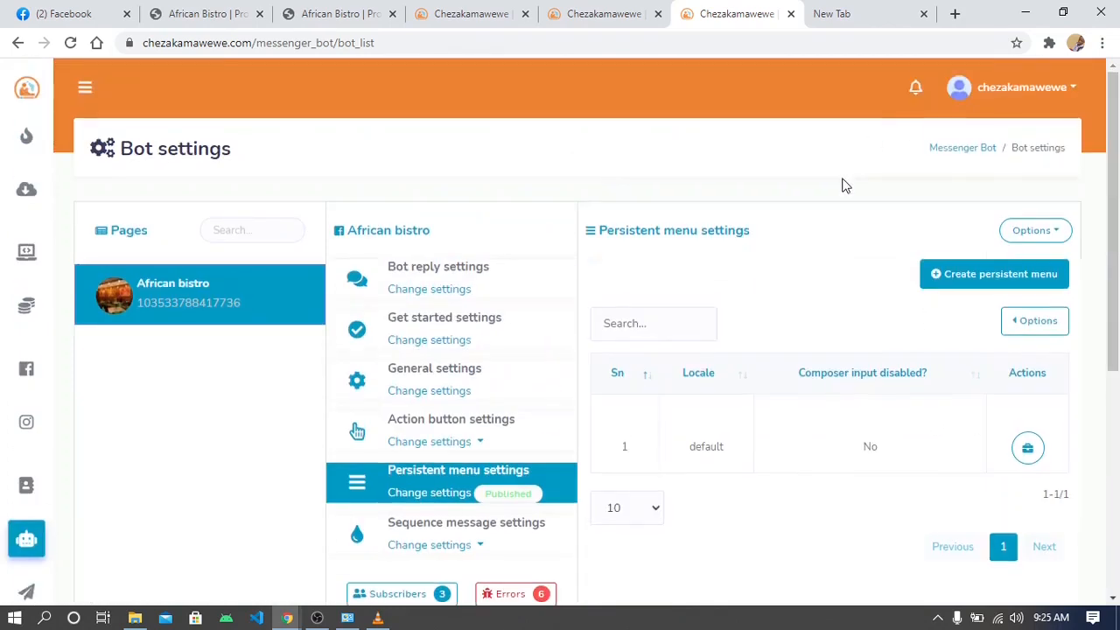
{"action": "left_click", "coordinate": [1011, 326]}
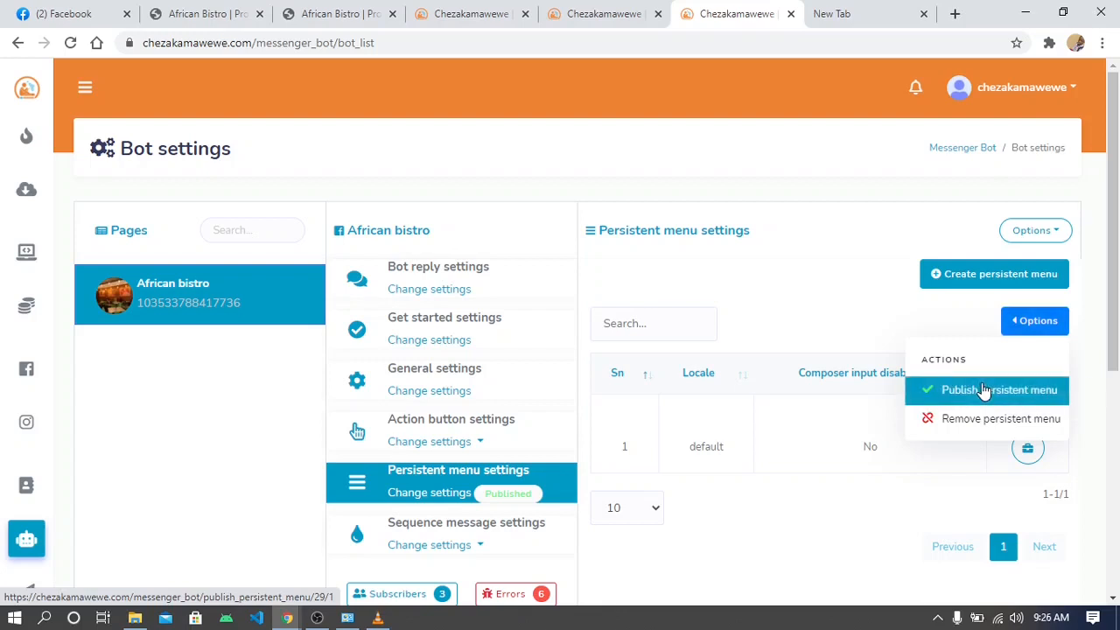
{"action": "left_click", "coordinate": [952, 391]}
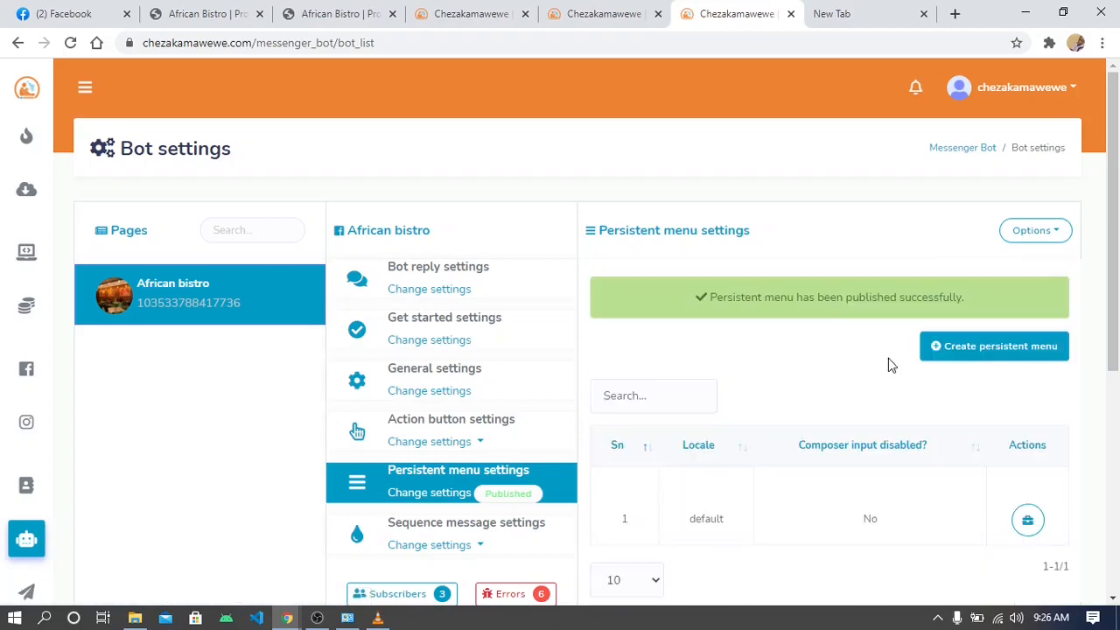
- Open the No match template from African bistro's action button settings
{"action": "scroll", "coordinate": [888, 362], "scroll_direction": "down", "scroll_amount": 5}
{"action": "scroll", "coordinate": [884, 346], "scroll_direction": "up", "scroll_amount": 5}
{"action": "scroll", "coordinate": [879, 346], "scroll_direction": "down", "scroll_amount": 5}
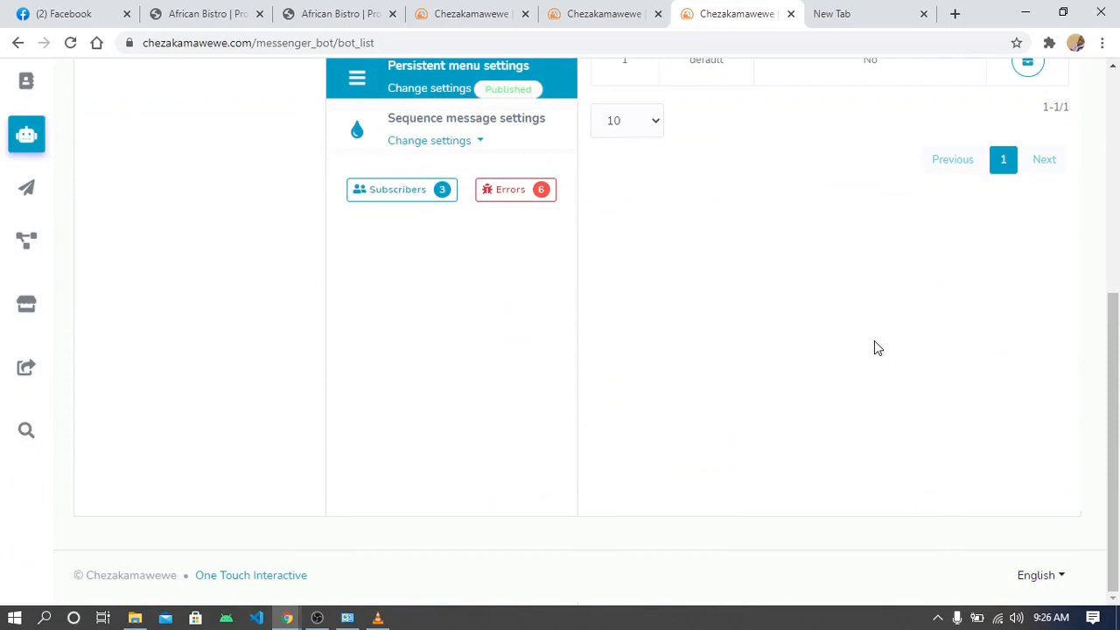
{"action": "scroll", "coordinate": [875, 347], "scroll_direction": "up", "scroll_amount": 5}
{"action": "left_click_drag", "start_coordinate": [1112, 352], "coordinate": [1113, 366]}
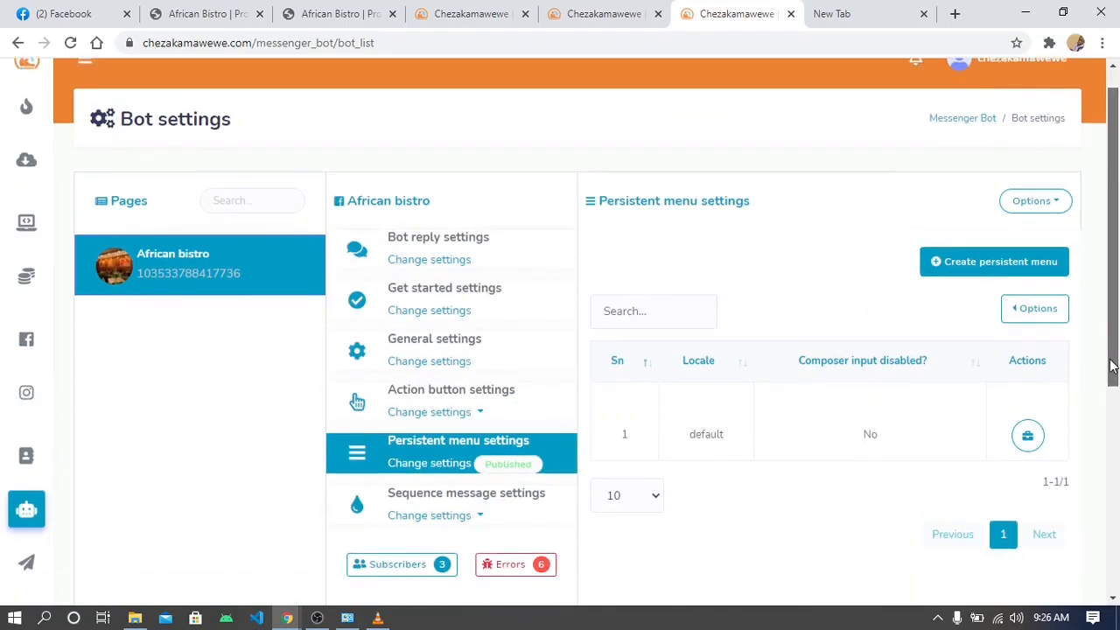
{"action": "left_click", "coordinate": [479, 418]}
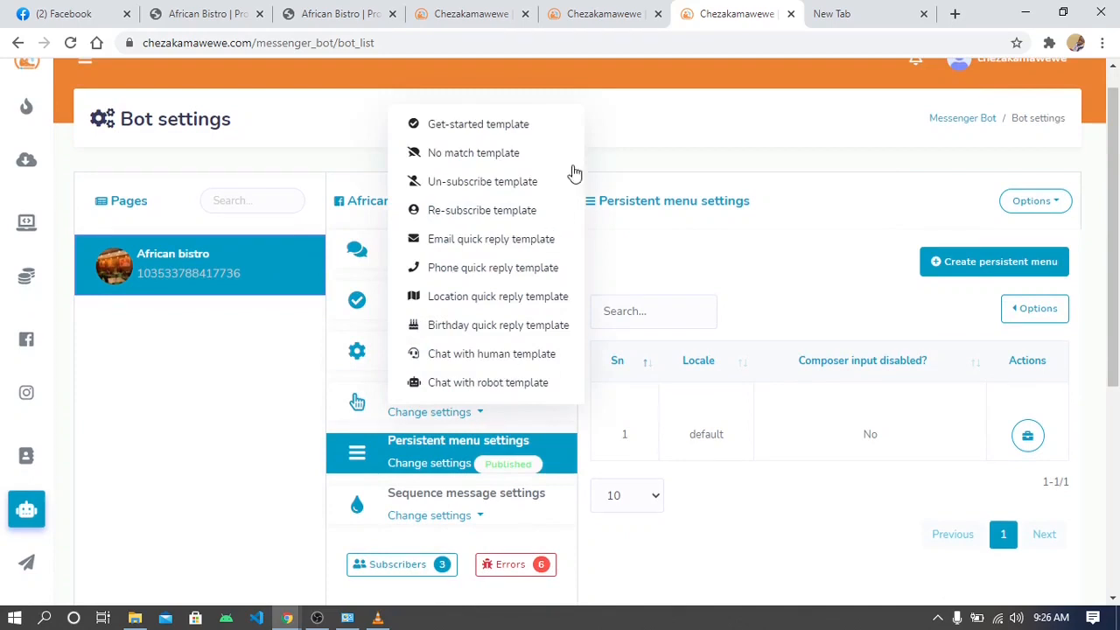
{"action": "left_click", "coordinate": [510, 156]}
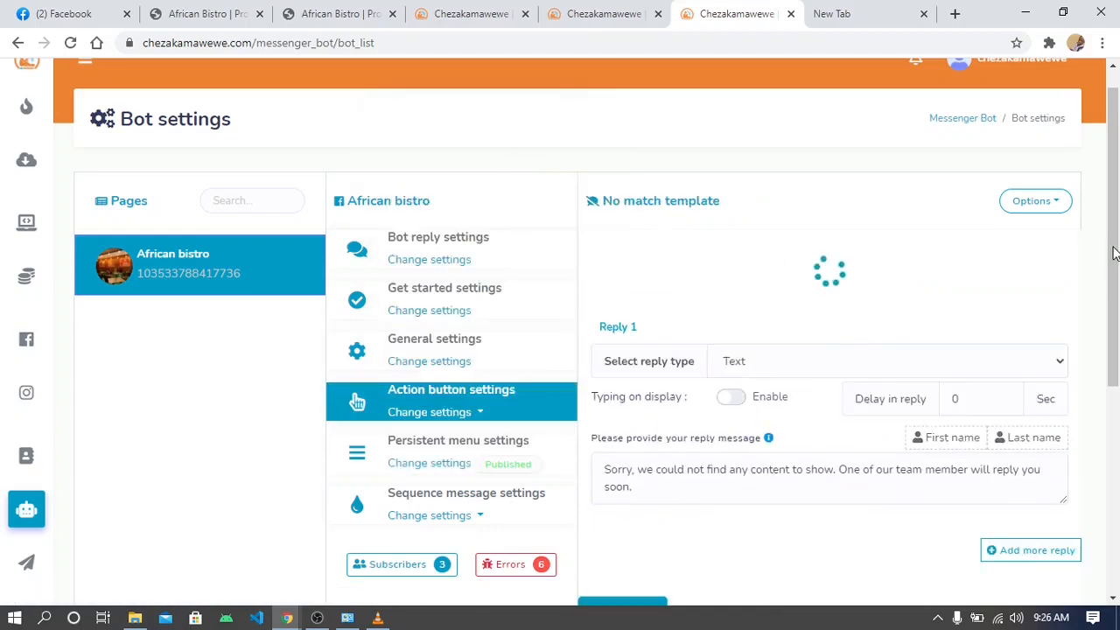
{"action": "left_click_drag", "start_coordinate": [1118, 210], "coordinate": [1116, 265]}
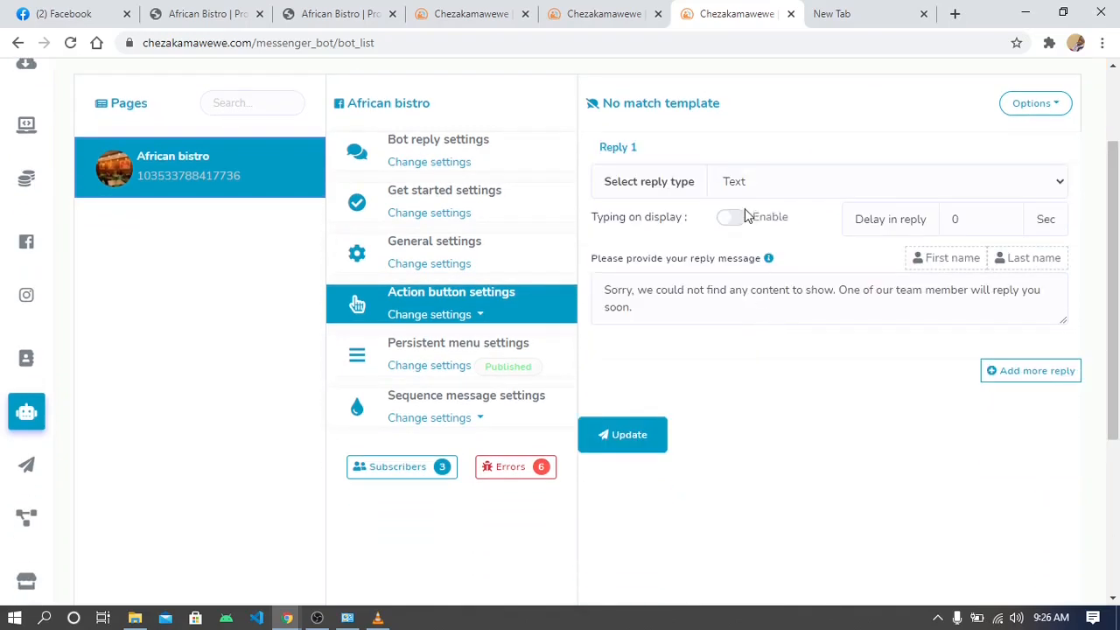
- Enable the typing display for the No match template's first reply and set its reply delay to 3 seconds
{"action": "left_click", "coordinate": [731, 221]}
{"action": "left_click", "coordinate": [731, 218]}
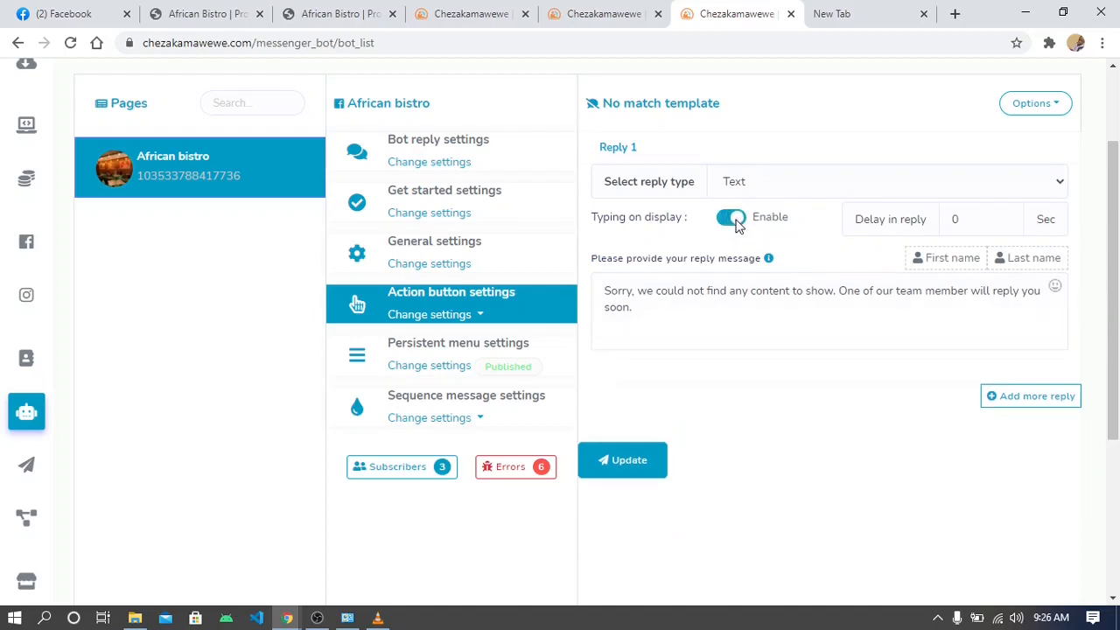
{"action": "left_click", "coordinate": [969, 220]}
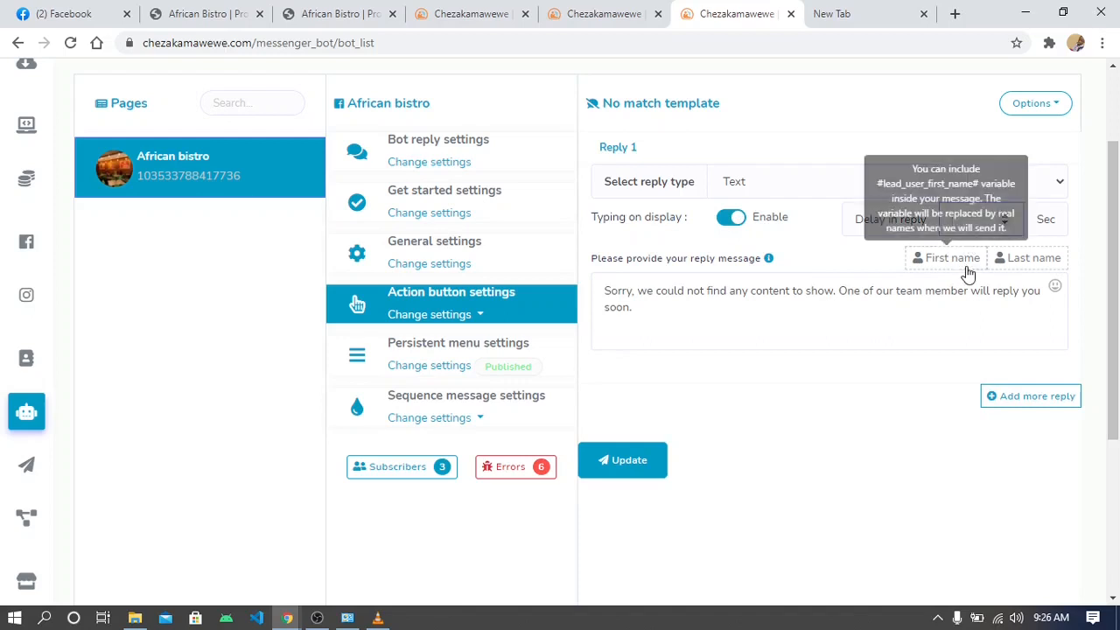
{"action": "type", "text": "3"}
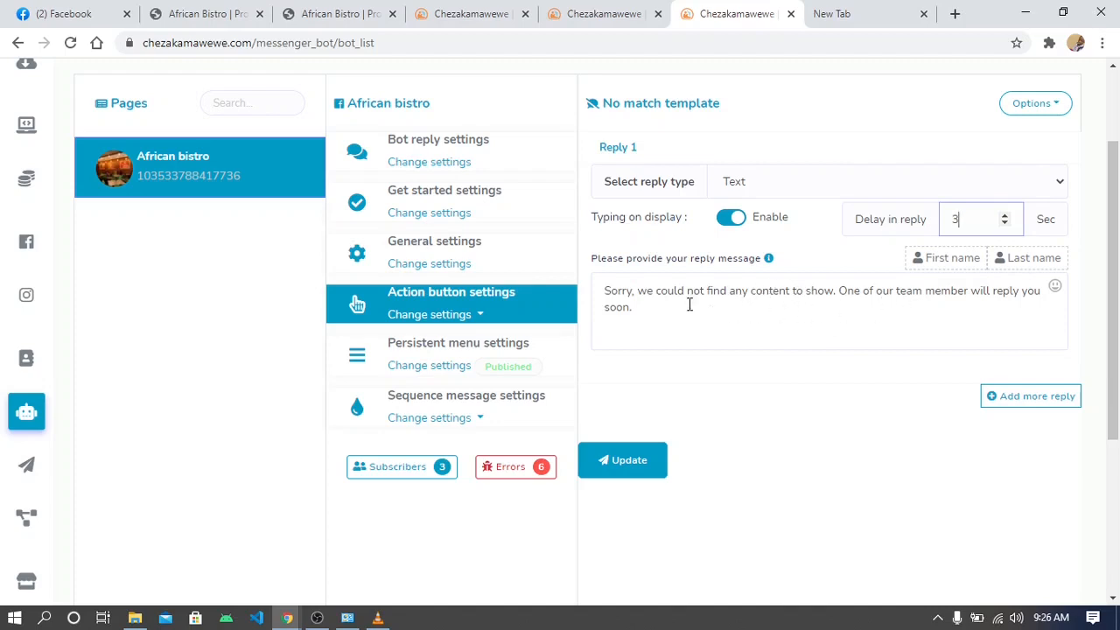
- Rewrite the No match reply message as "Sorry #LEAD_USER_FIRST_NAME# , We did not under you type again", using the first-name variable
{"action": "left_click_drag", "start_coordinate": [638, 292], "coordinate": [773, 342]}
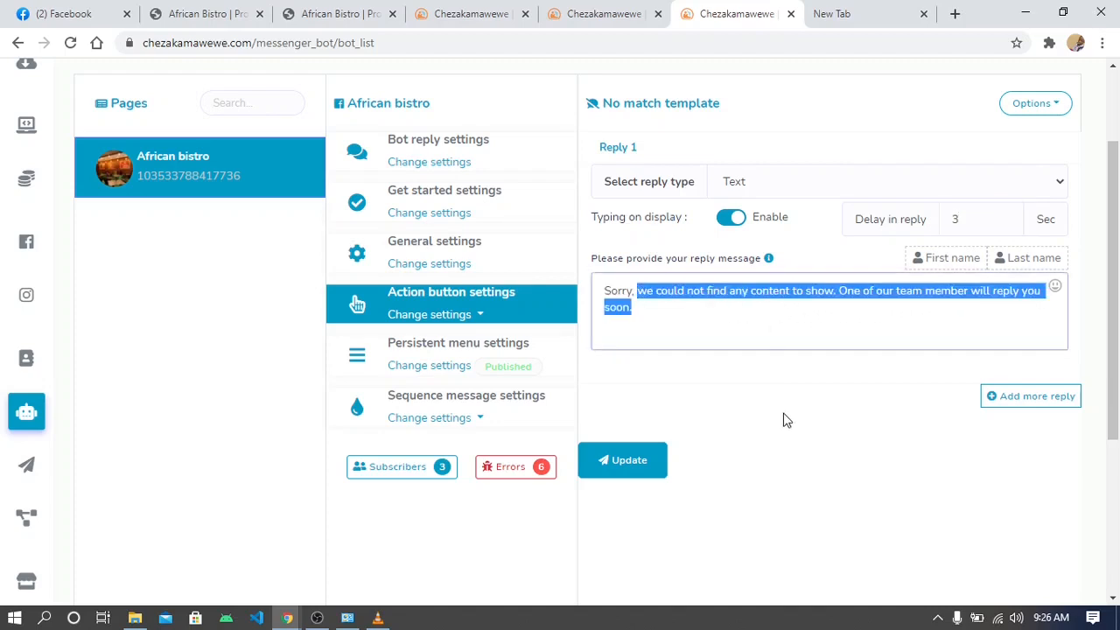
{"action": "key", "text": "BackSpace"}
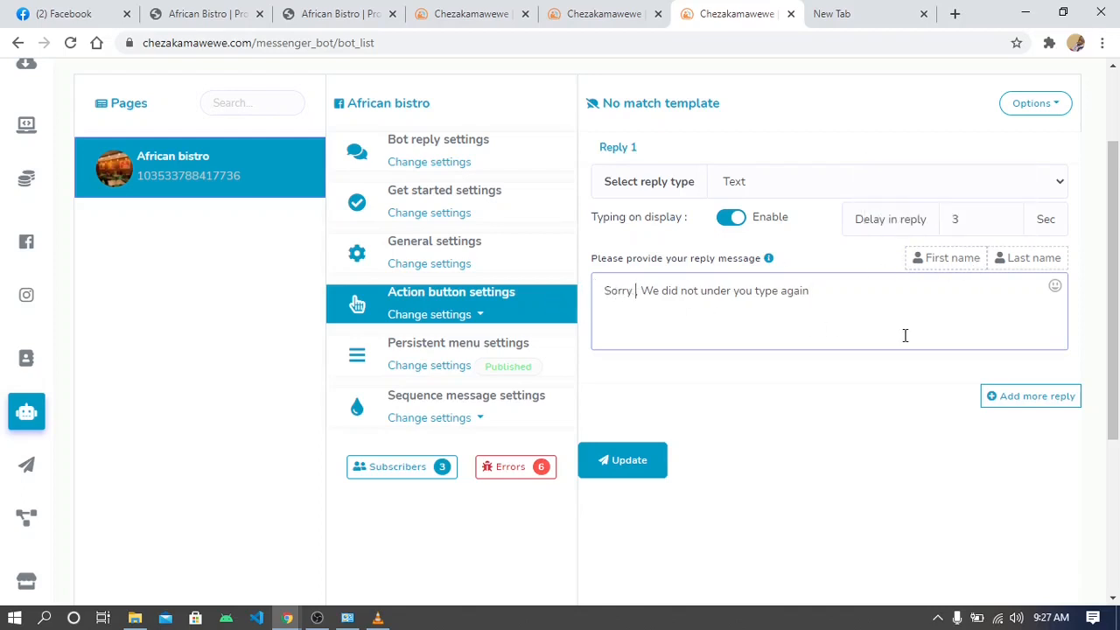
{"action": "left_click", "coordinate": [923, 259]}
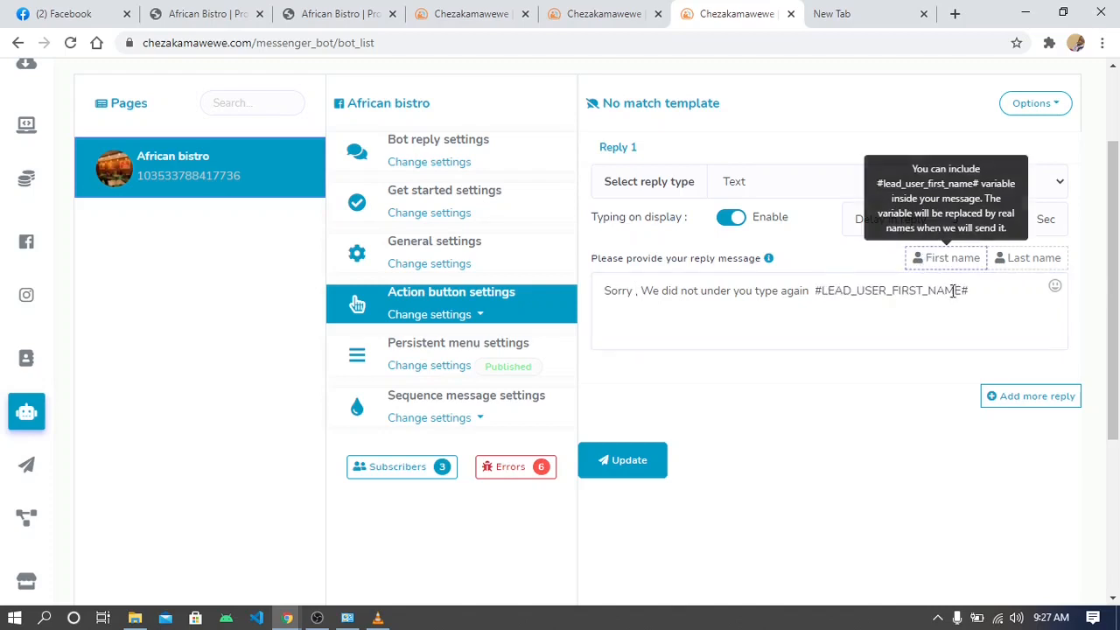
{"action": "left_click_drag", "start_coordinate": [816, 289], "coordinate": [1017, 295]}
{"action": "key", "text": "ctrl+c"}
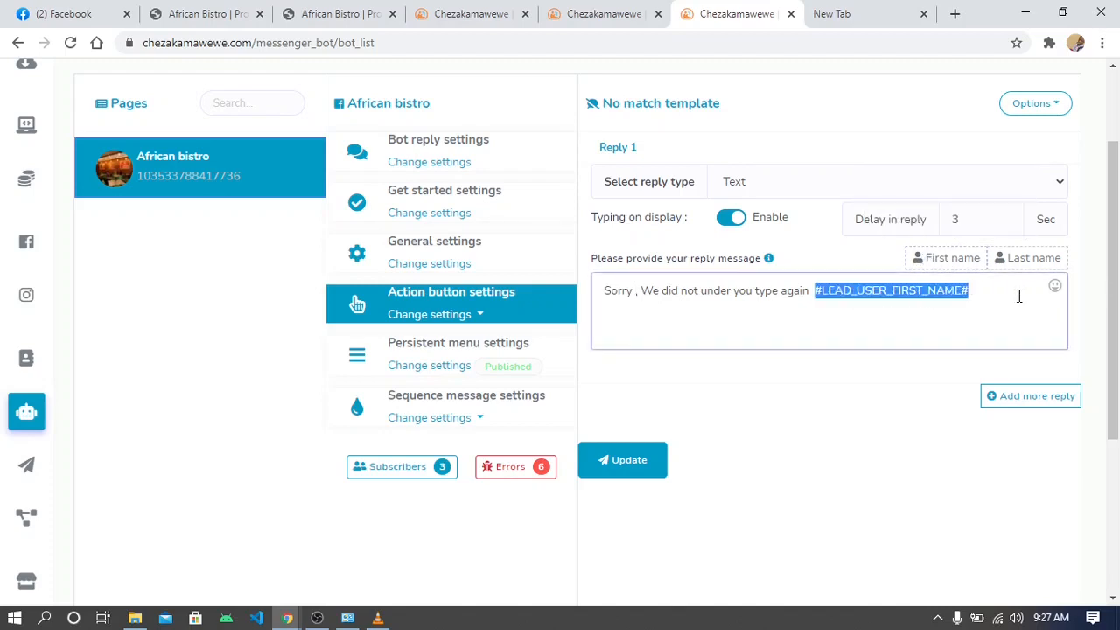
{"action": "key", "text": "BackSpace"}
{"action": "left_click", "coordinate": [633, 290]}
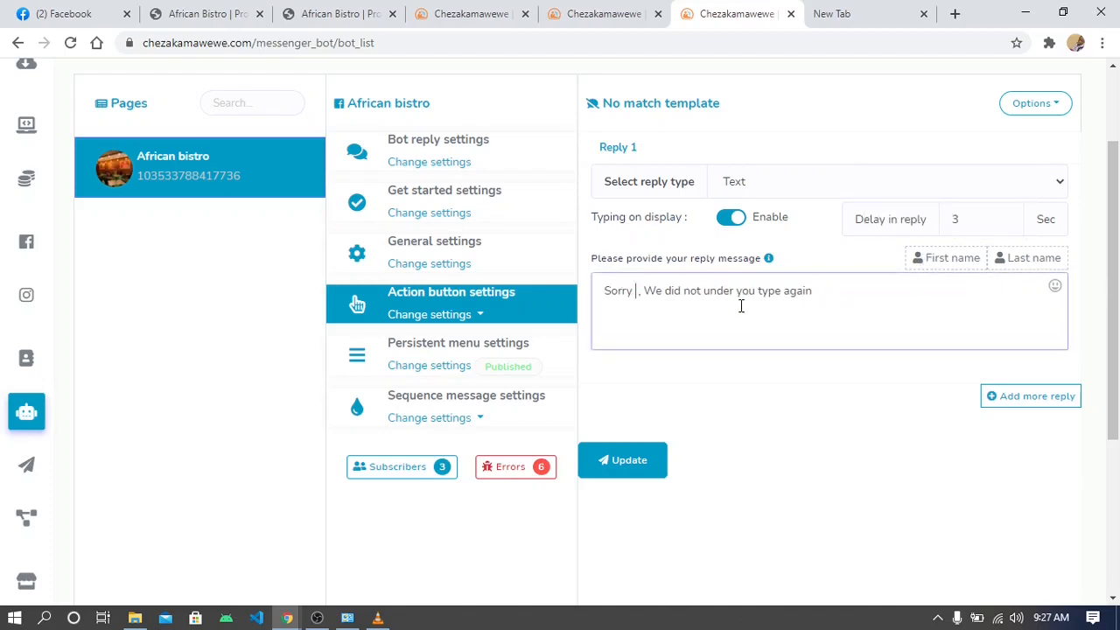
{"action": "key", "text": "ctrl+v"}
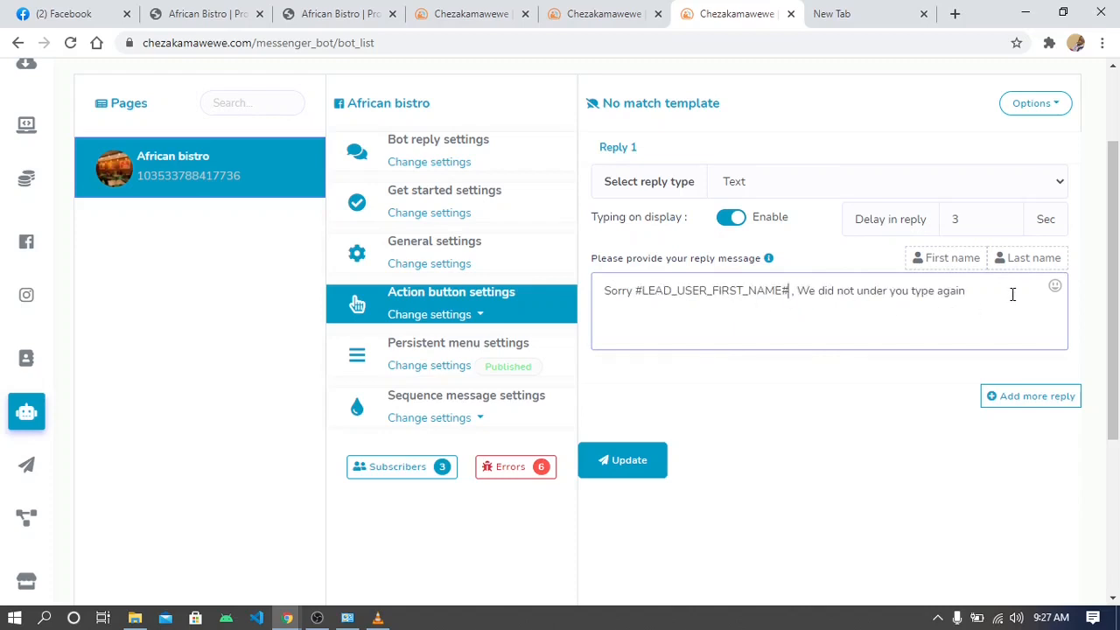
- Insert a zipper-mouth face emoji at the end of the No match reply message
{"action": "left_click", "coordinate": [1055, 286]}
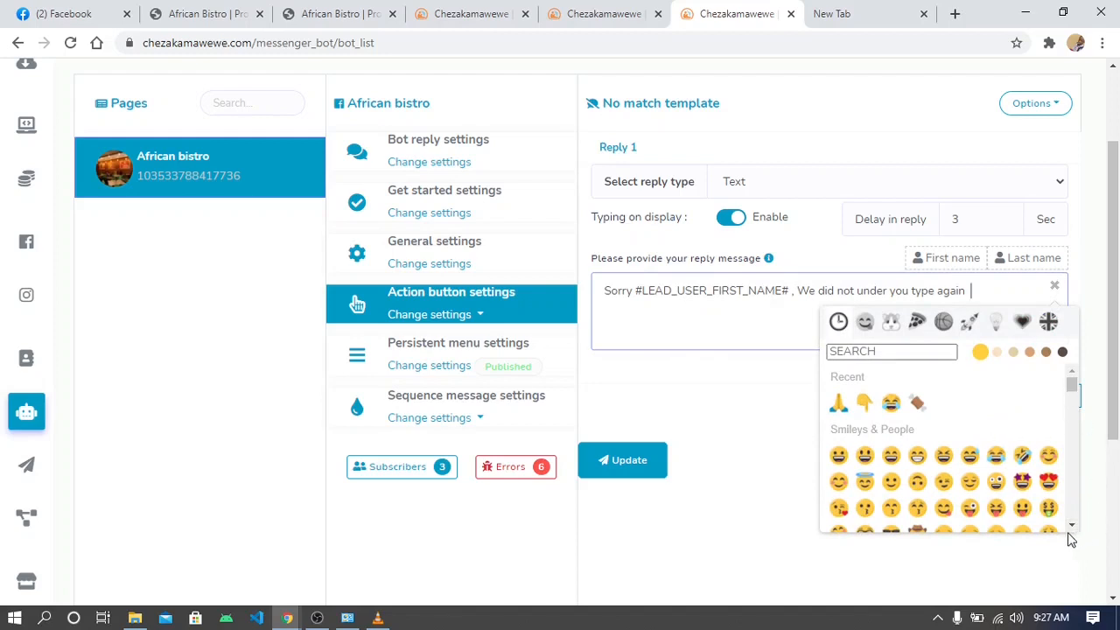
{"action": "left_click", "coordinate": [1073, 527]}
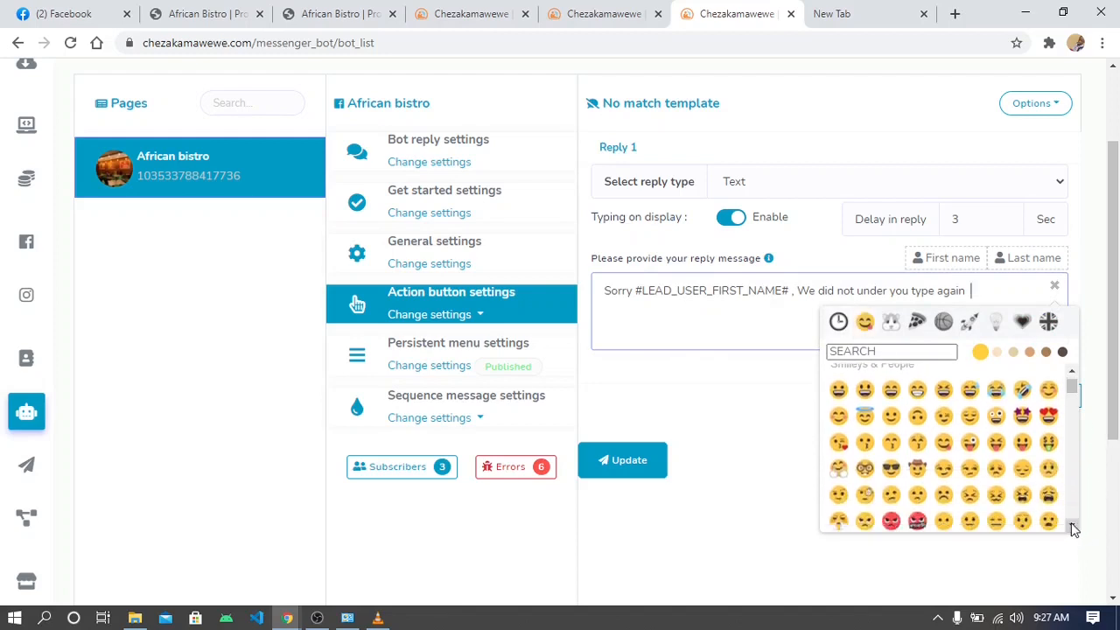
{"action": "left_click", "coordinate": [1072, 528]}
{"action": "left_click", "coordinate": [1073, 528]}
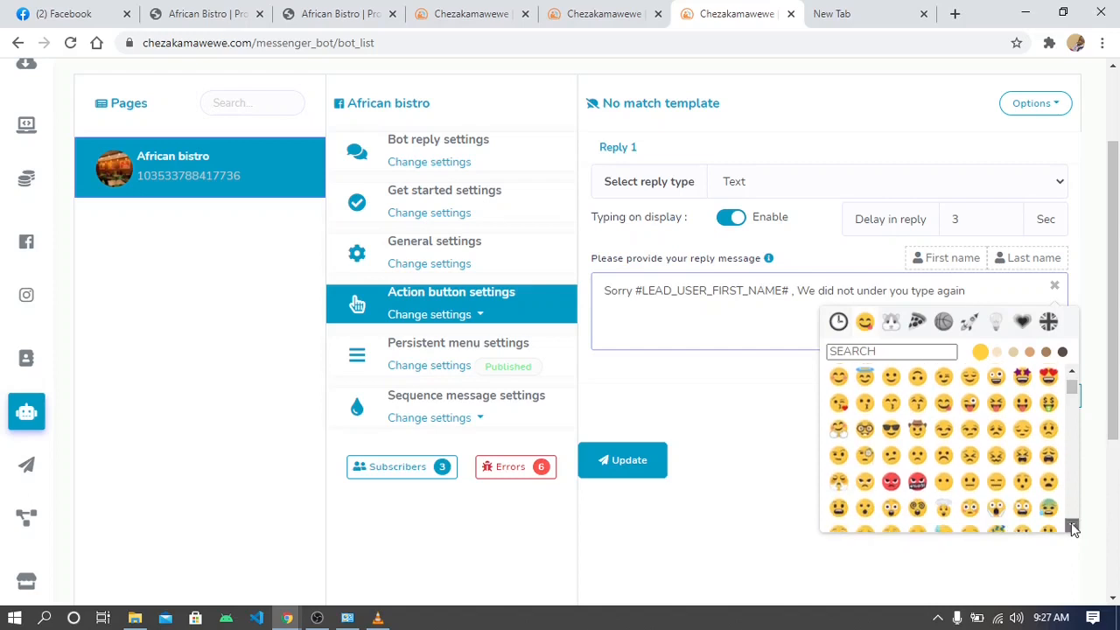
{"action": "left_click", "coordinate": [1073, 528]}
{"action": "left_click", "coordinate": [1073, 528]}
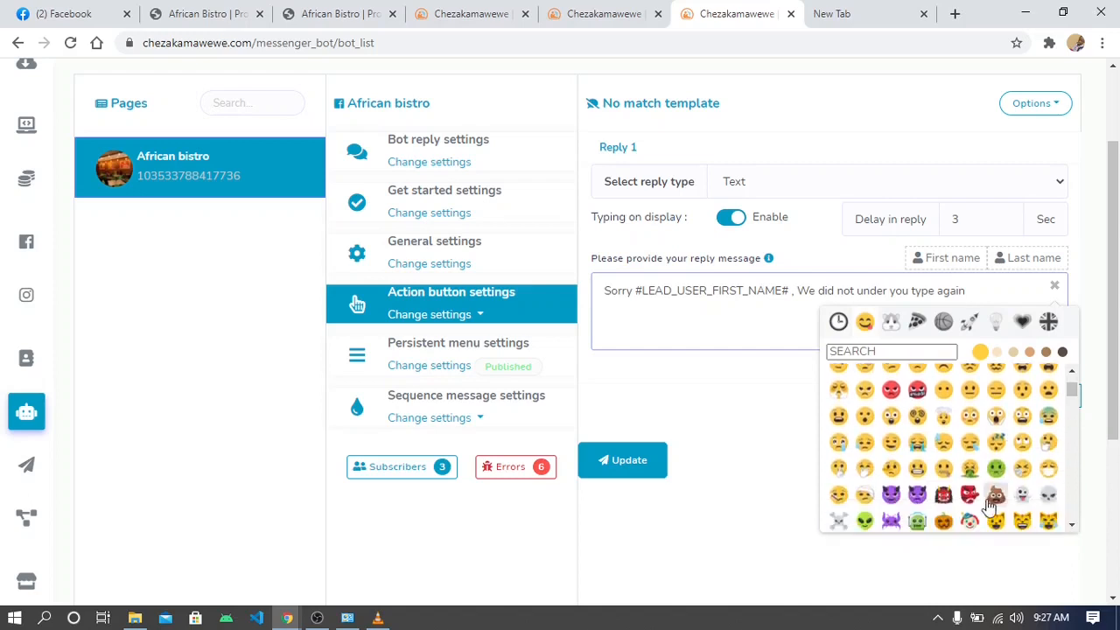
{"action": "left_click", "coordinate": [945, 468]}
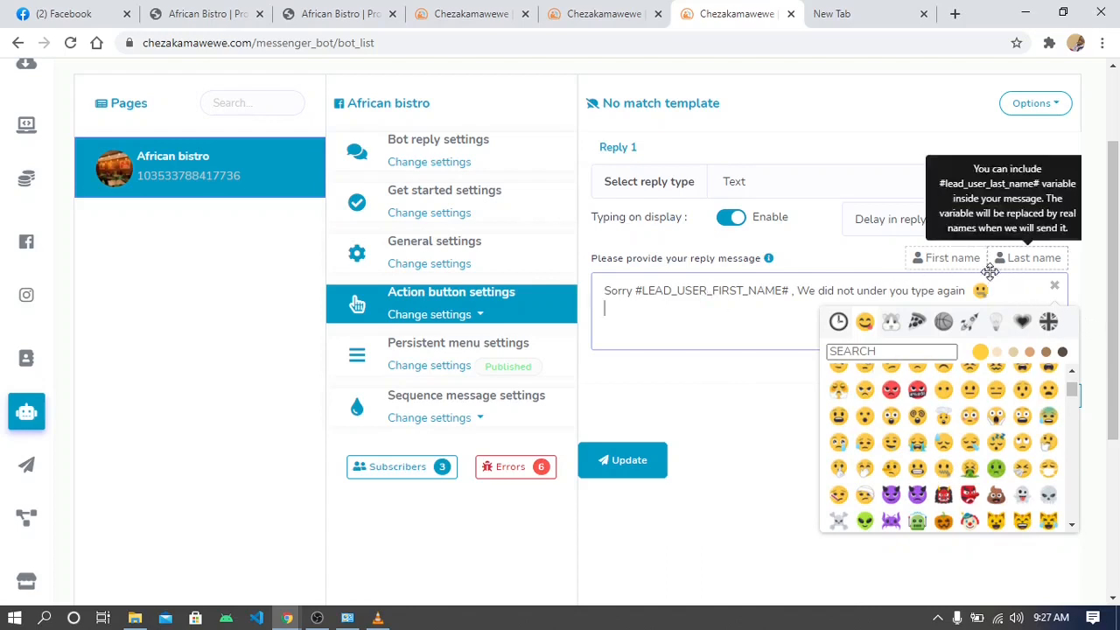
- Clear the entire No match reply message
{"action": "key", "text": "ctrl+a"}
{"action": "key", "text": "BackSpace"}
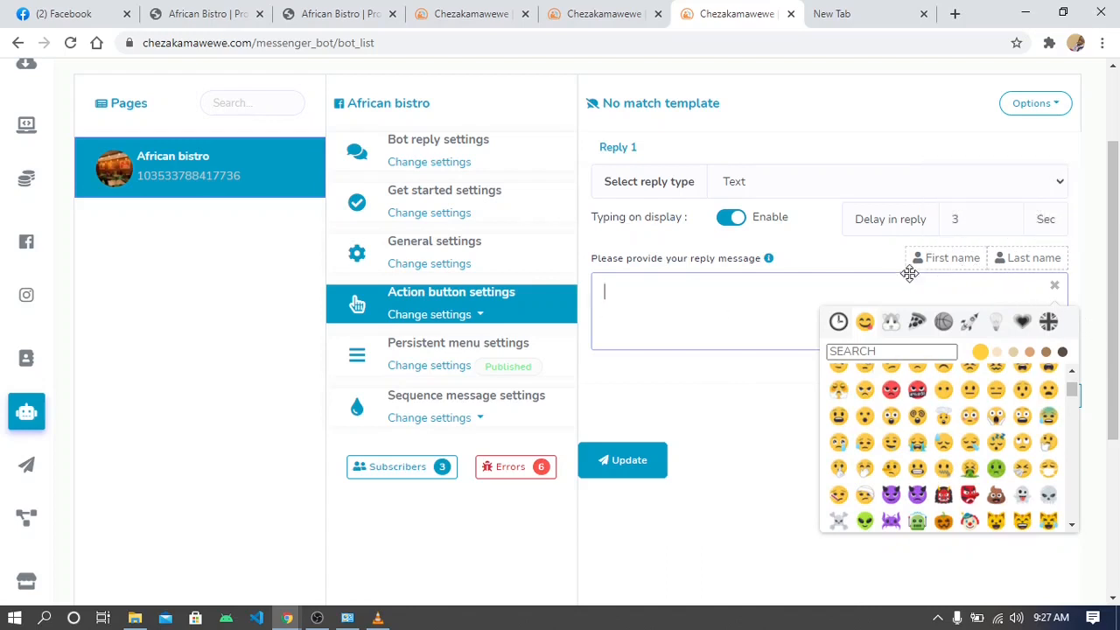
- Change the No match reply type to Text with buttons and enter "Sorry #LEAD_USER_FIRST_NAME# , We did not under you type again" with the zipper-mouth emoji
{"action": "left_click", "coordinate": [805, 187]}
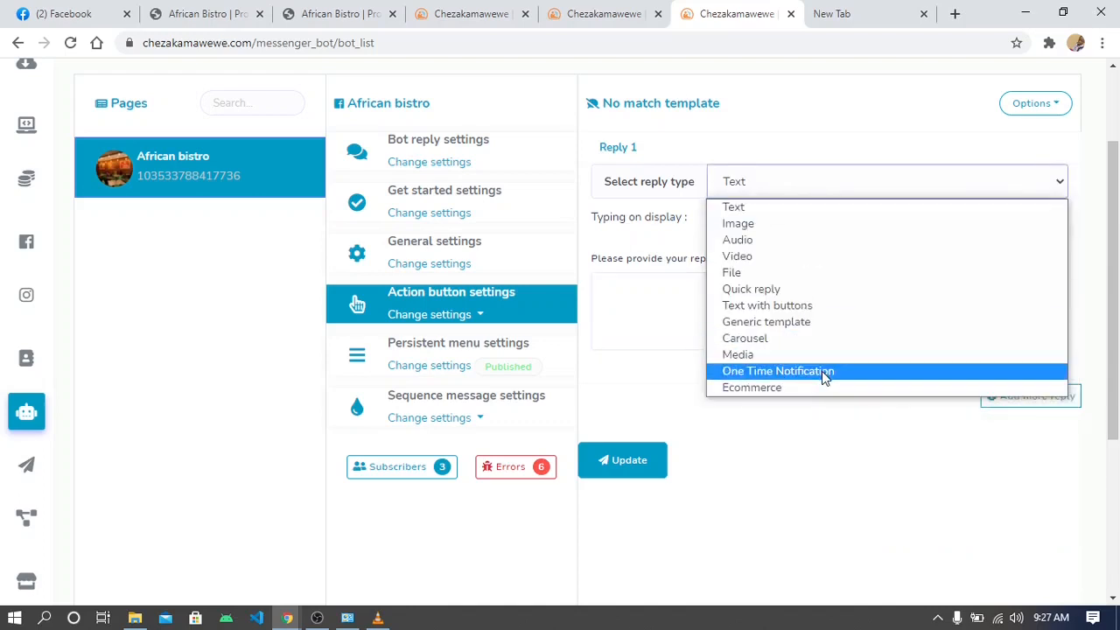
{"action": "left_click", "coordinate": [818, 303]}
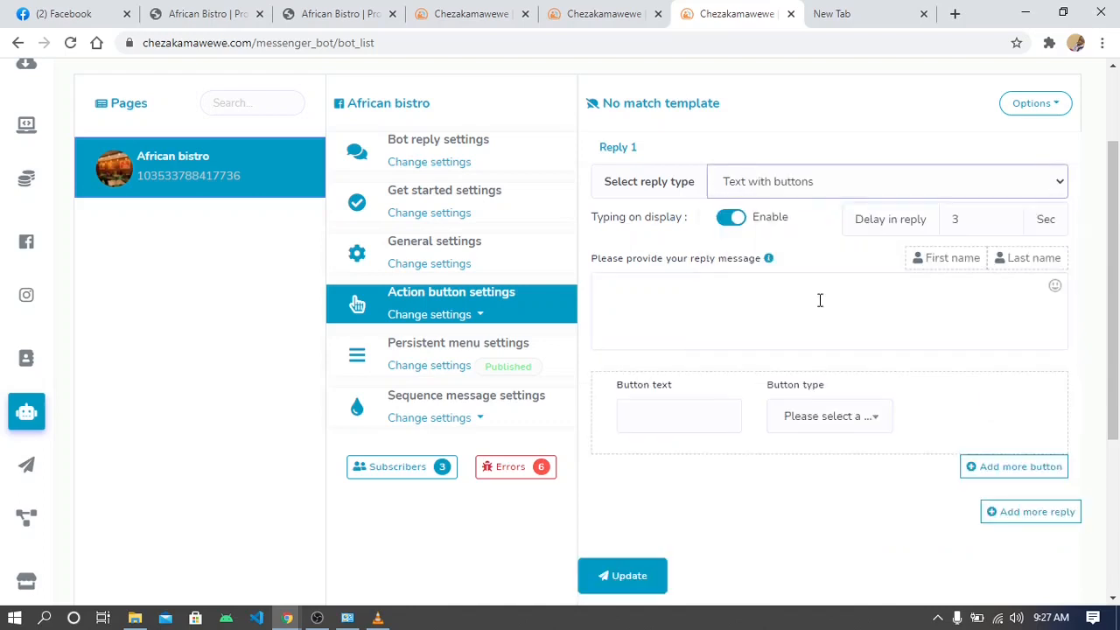
{"action": "left_click", "coordinate": [753, 303]}
{"action": "type", "text": "Sorry #LEAD_USER_FIRST_NAME# , We did not under you type again 😕"}
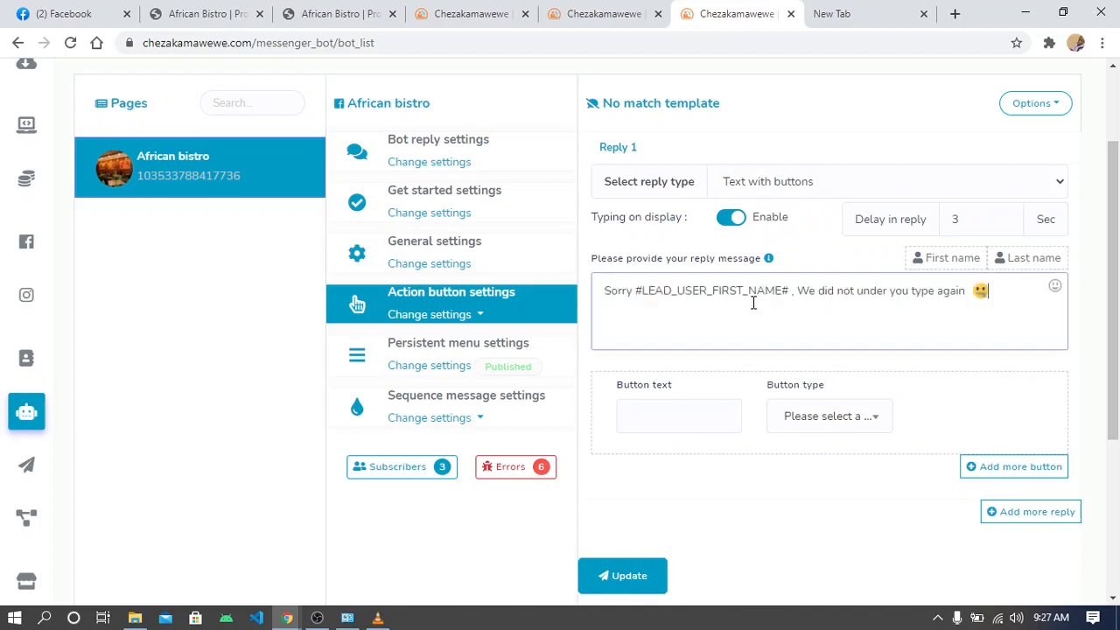
- Label the reply's button "Menu" and set its button type to Webview [full]
{"action": "left_click", "coordinate": [693, 423]}
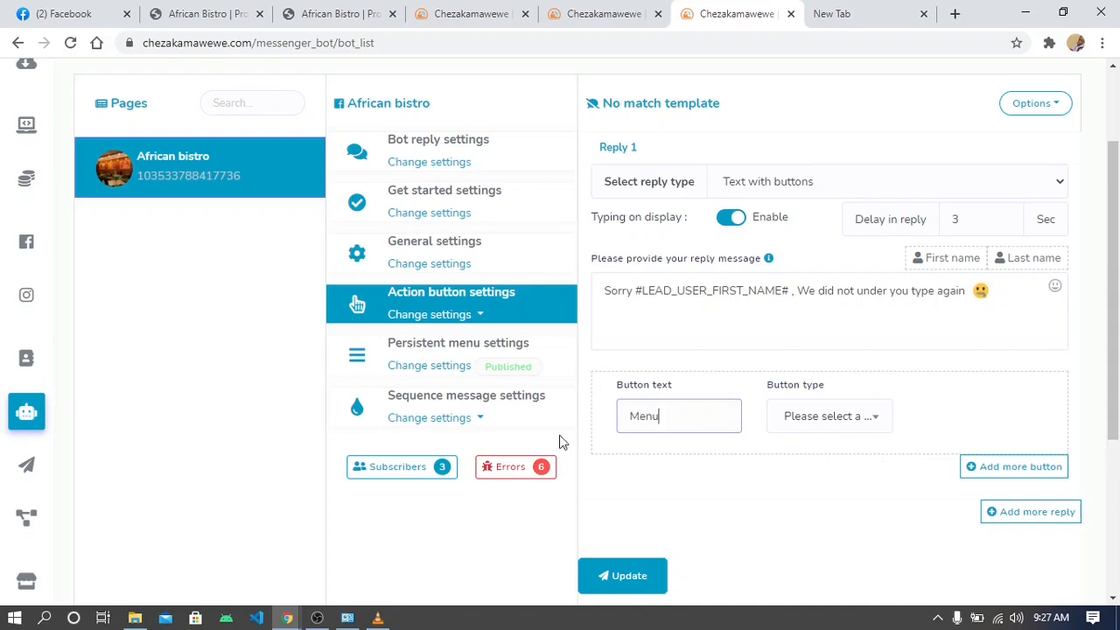
{"action": "left_click", "coordinate": [824, 417]}
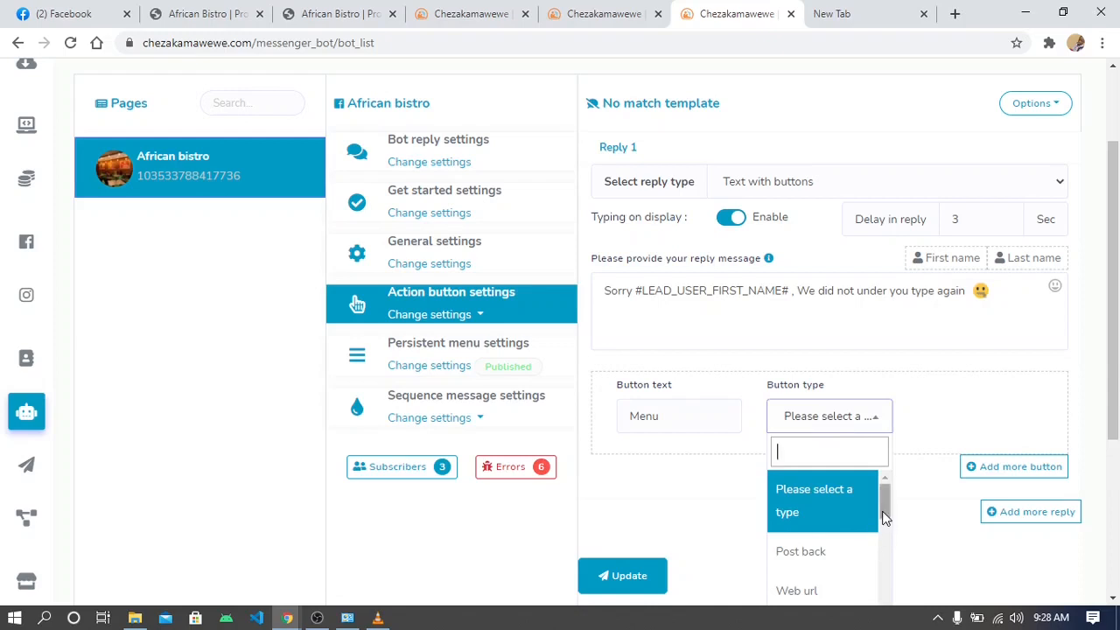
{"action": "left_click_drag", "start_coordinate": [885, 517], "coordinate": [887, 552]}
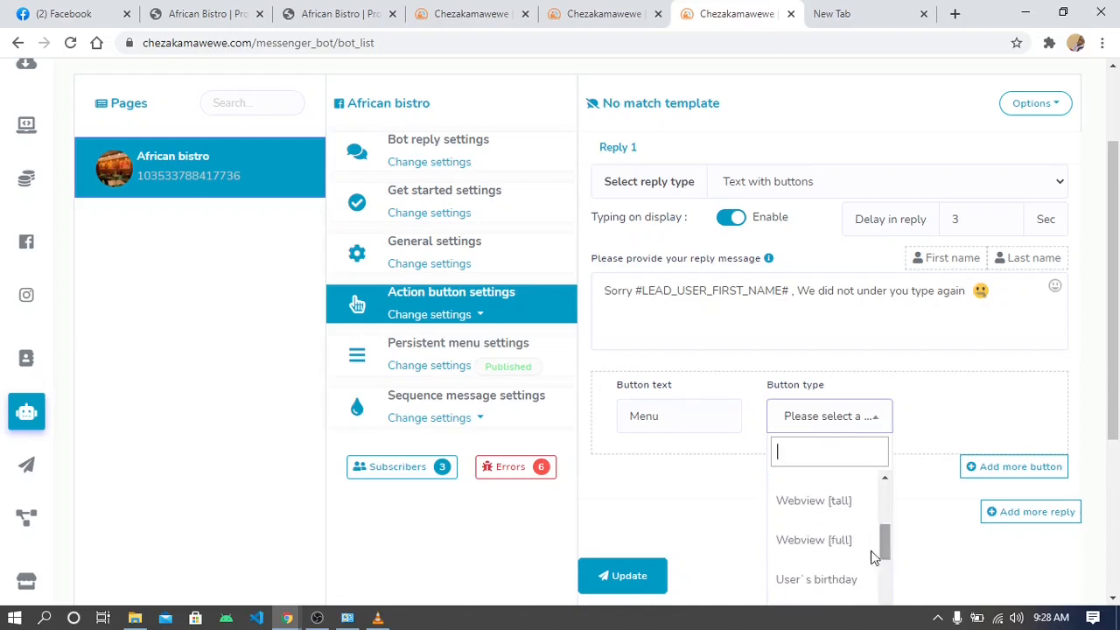
{"action": "left_click", "coordinate": [844, 540]}
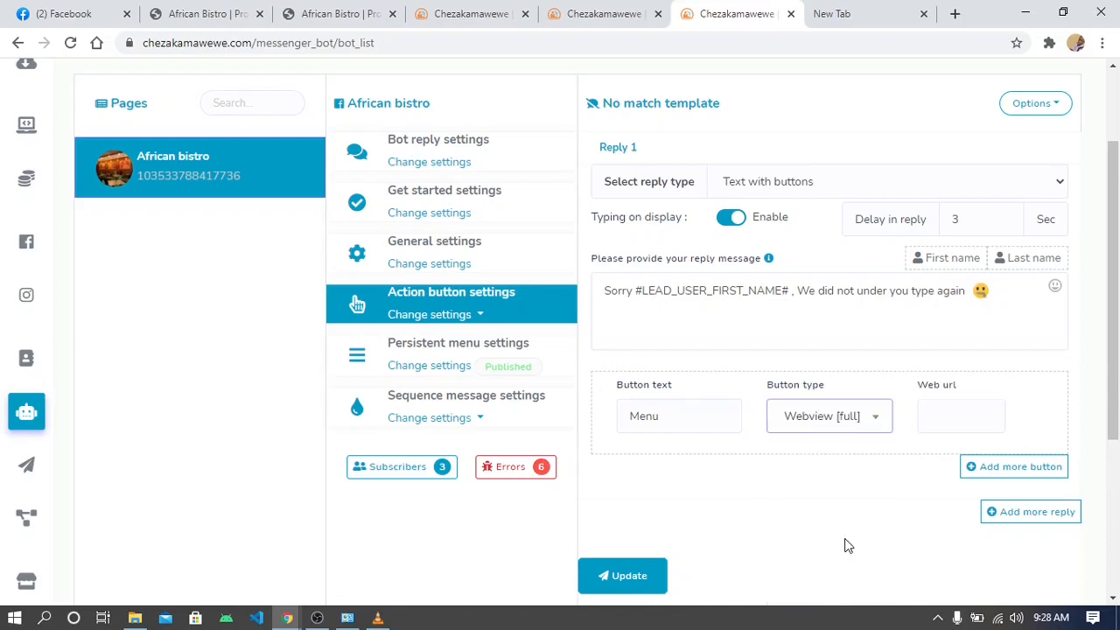
{"action": "left_click", "coordinate": [935, 426]}
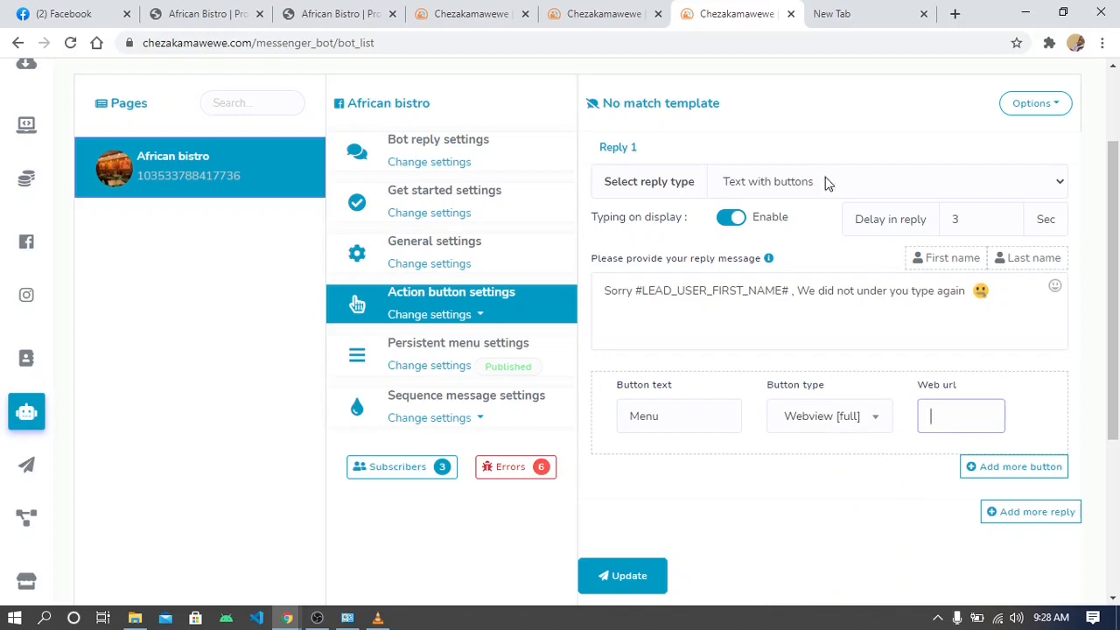
- Open the Ecommerce store section from the dashboard that is open in another browser tab
{"action": "left_click", "coordinate": [599, 13]}
{"action": "left_click", "coordinate": [463, 10]}
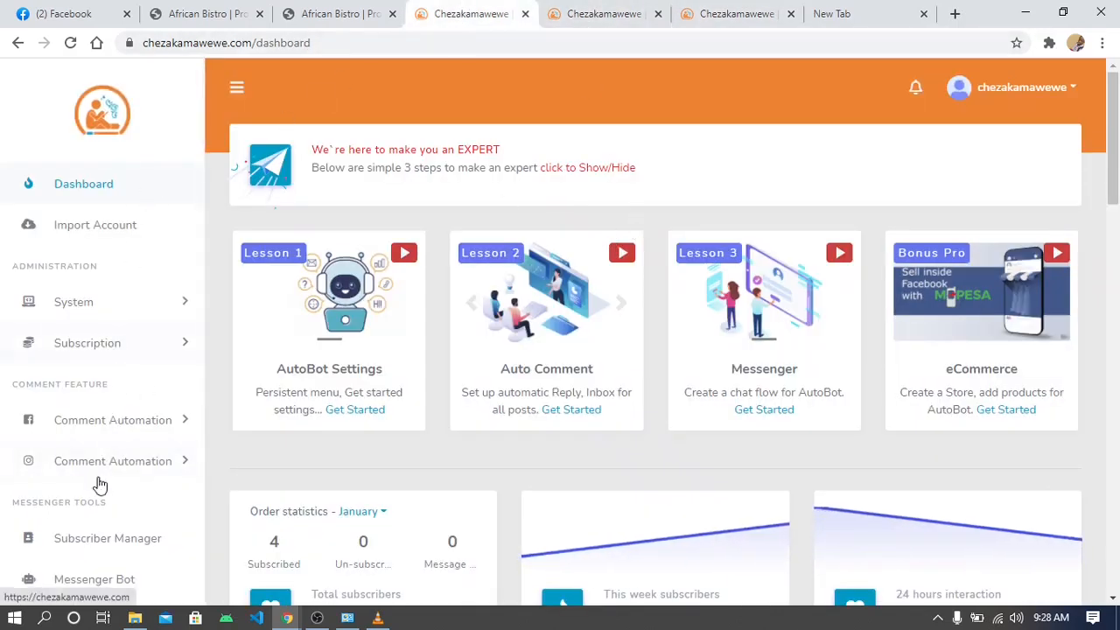
{"action": "scroll", "coordinate": [27, 482], "scroll_direction": "down", "scroll_amount": 4}
{"action": "left_click", "coordinate": [70, 435]}
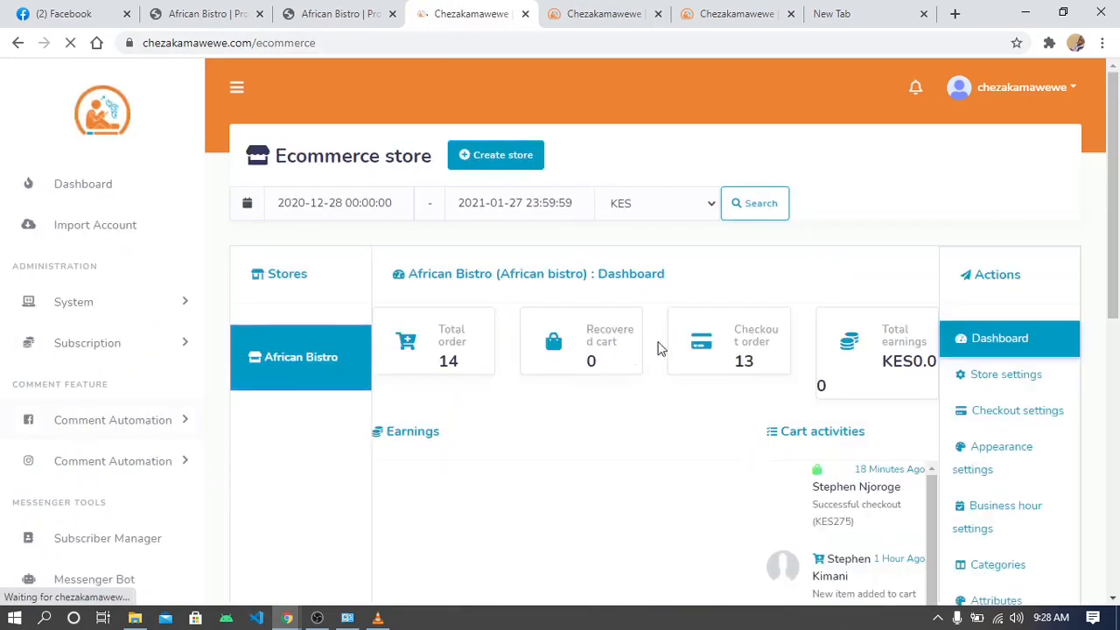
- Open the African Bistro store's Copy URL section and copy the store page URL
{"action": "left_click_drag", "start_coordinate": [1117, 289], "coordinate": [1117, 415]}
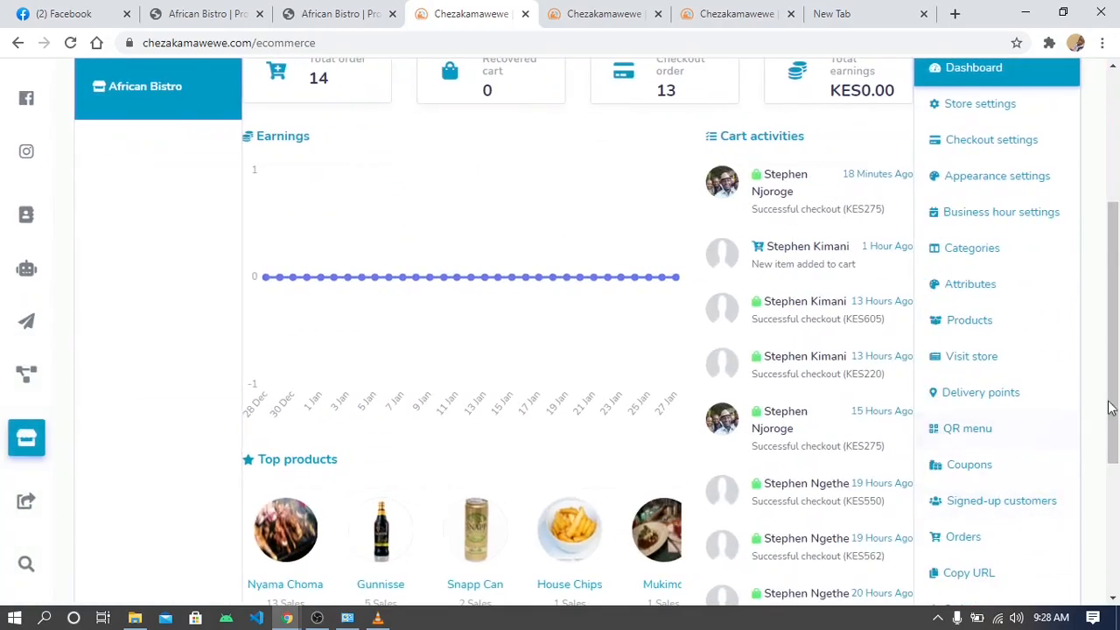
{"action": "scroll", "coordinate": [1015, 442], "scroll_direction": "down", "scroll_amount": 2}
{"action": "left_click", "coordinate": [958, 457]}
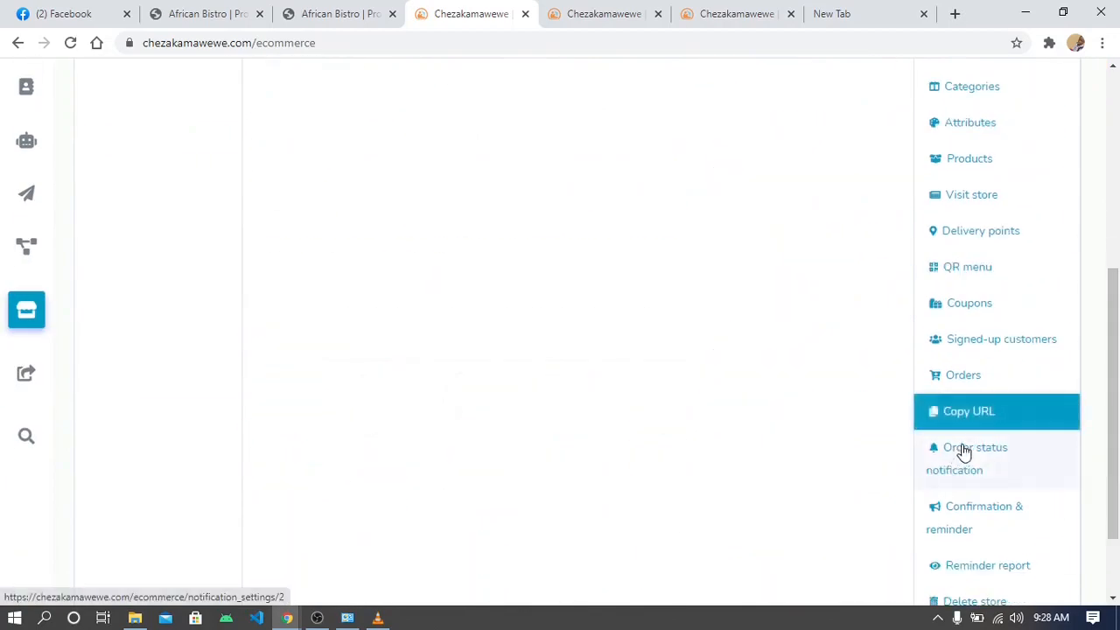
{"action": "scroll", "coordinate": [682, 348], "scroll_direction": "up", "scroll_amount": 4}
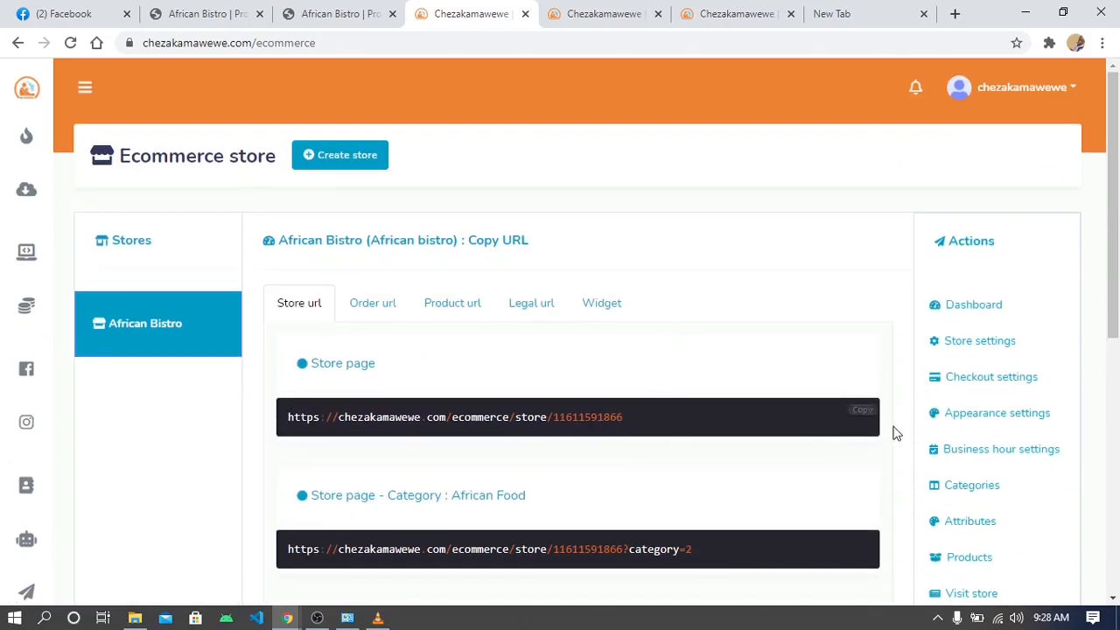
{"action": "left_click", "coordinate": [859, 411]}
- Paste the copied store page URL as the Menu button's web URL and update the No match template
{"action": "left_click", "coordinate": [707, 18]}
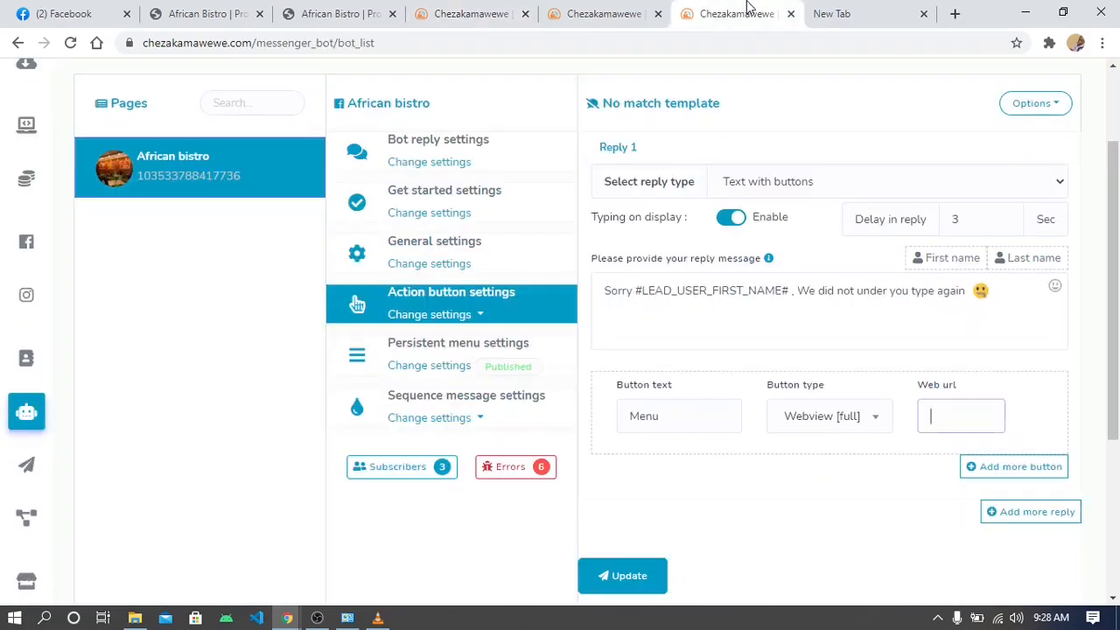
{"action": "left_click", "coordinate": [963, 411]}
{"action": "key", "text": "ctrl+v"}
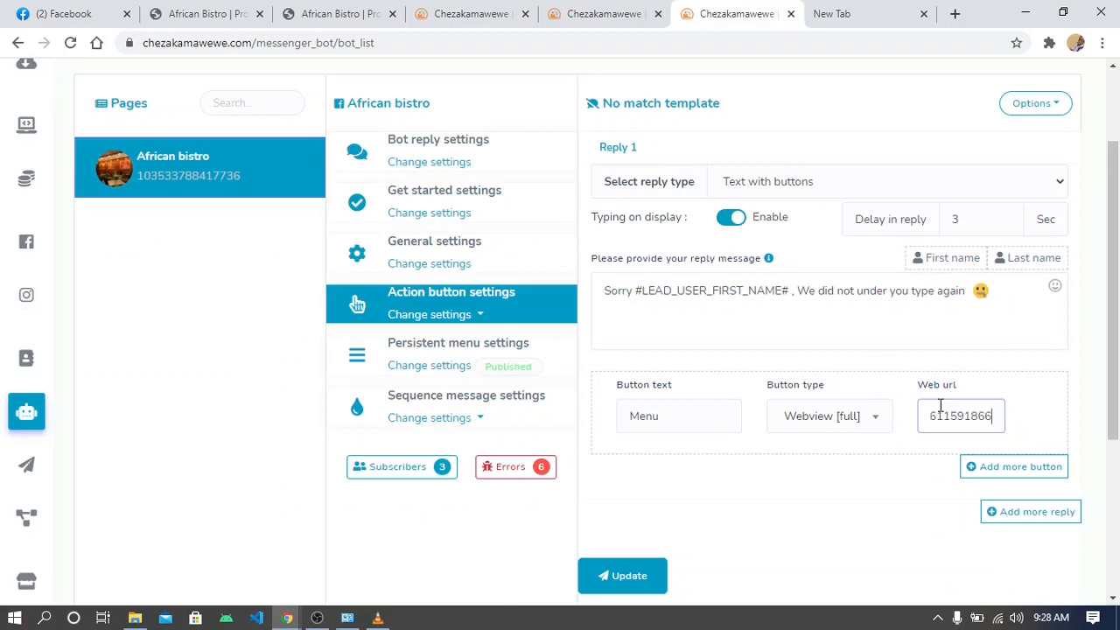
{"action": "key", "text": "Home"}
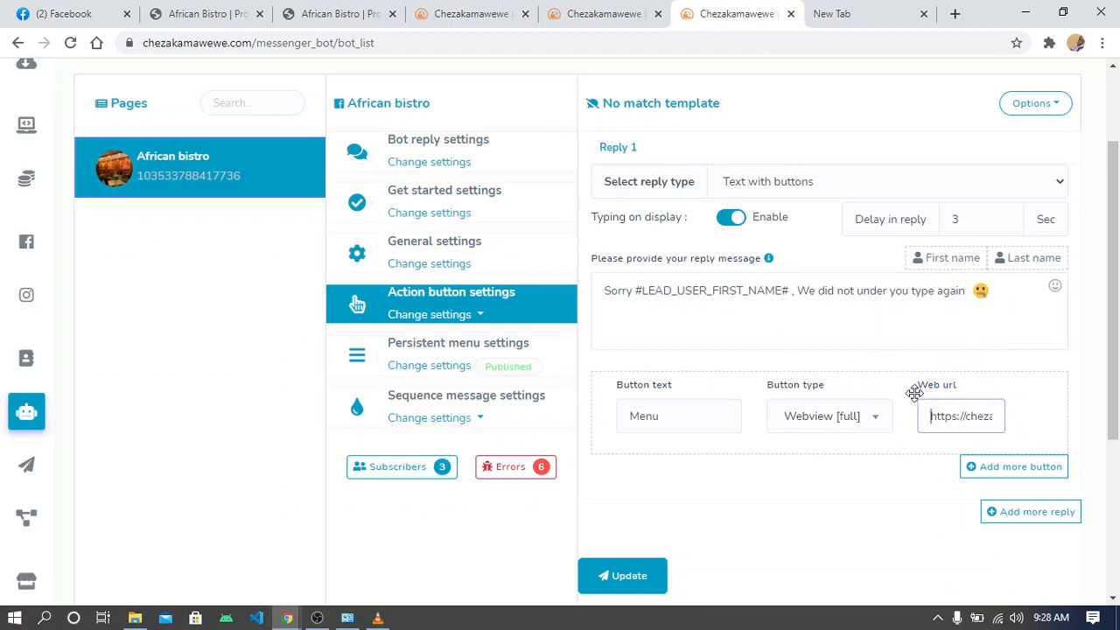
{"action": "left_click", "coordinate": [627, 584]}
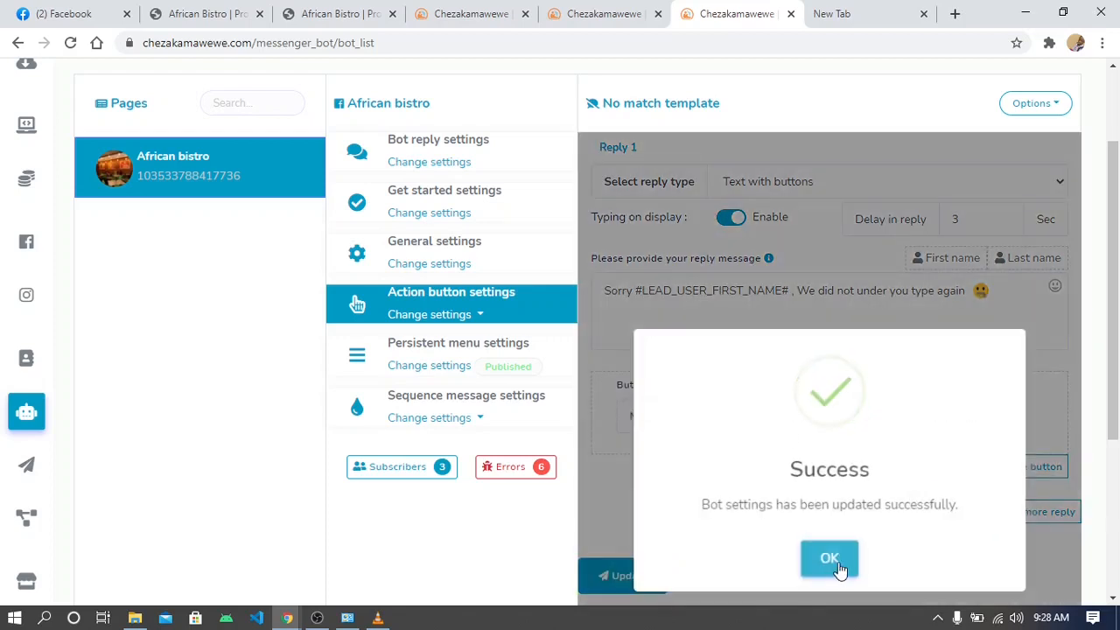
{"action": "left_click", "coordinate": [838, 569]}
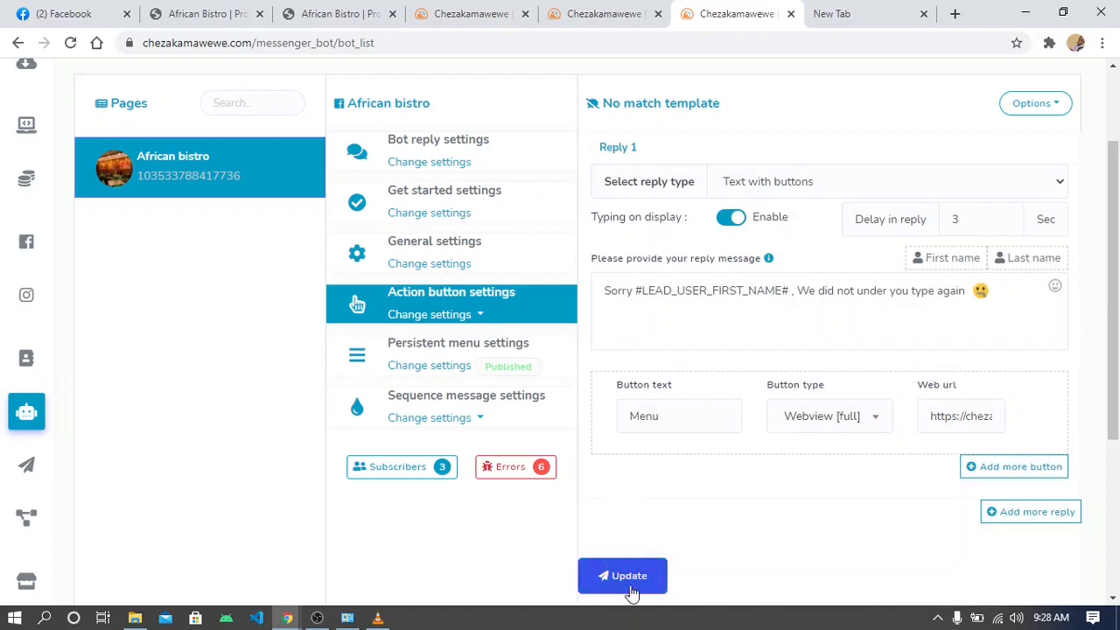
- Show the list of action button templates and update the No match template once more
{"action": "left_click", "coordinate": [472, 314]}
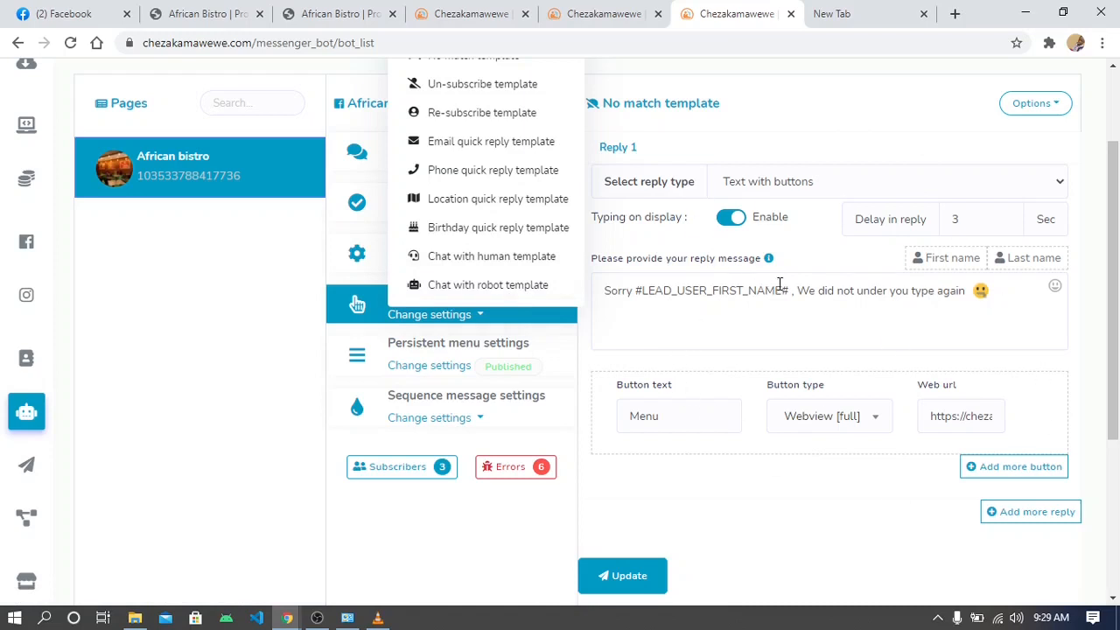
{"action": "left_click", "coordinate": [623, 591]}
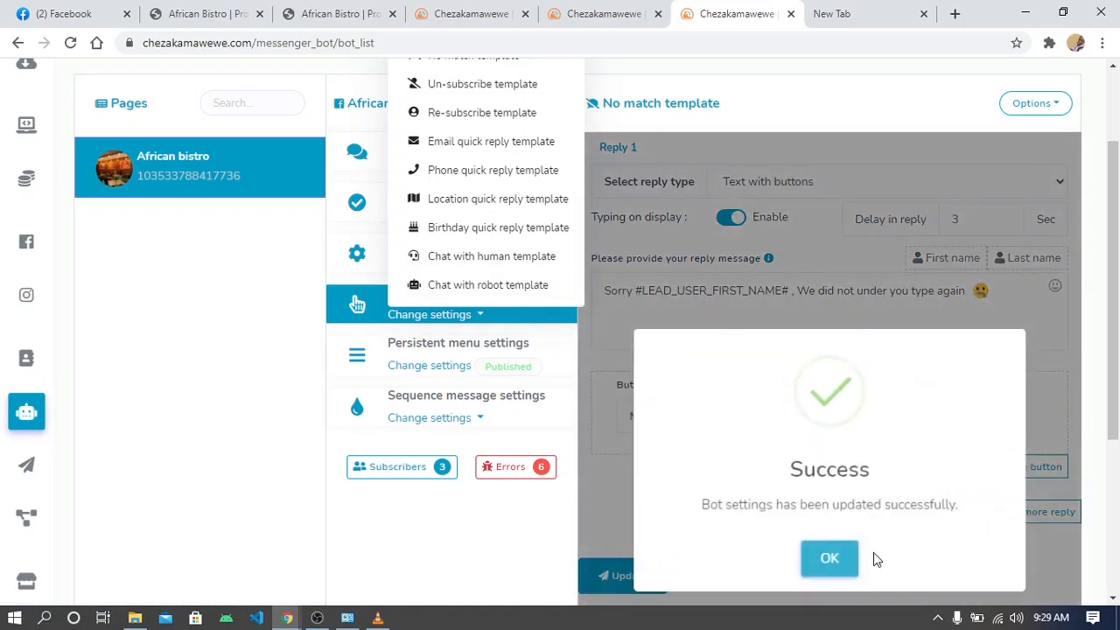
{"action": "left_click", "coordinate": [831, 560]}
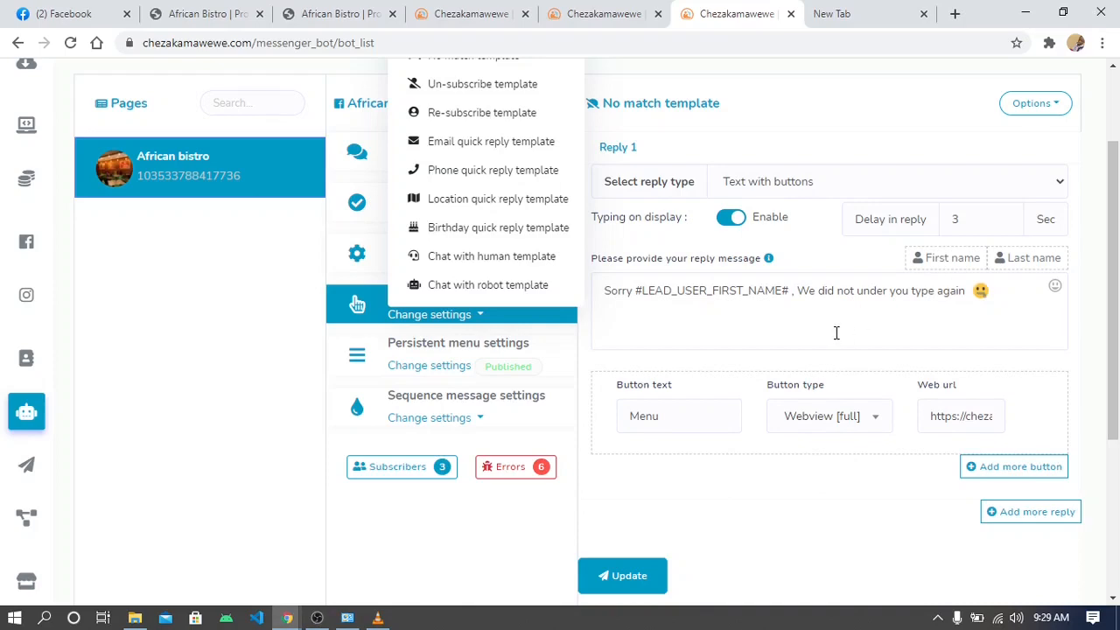
{"action": "scroll", "coordinate": [830, 333], "scroll_direction": "up", "scroll_amount": 2}
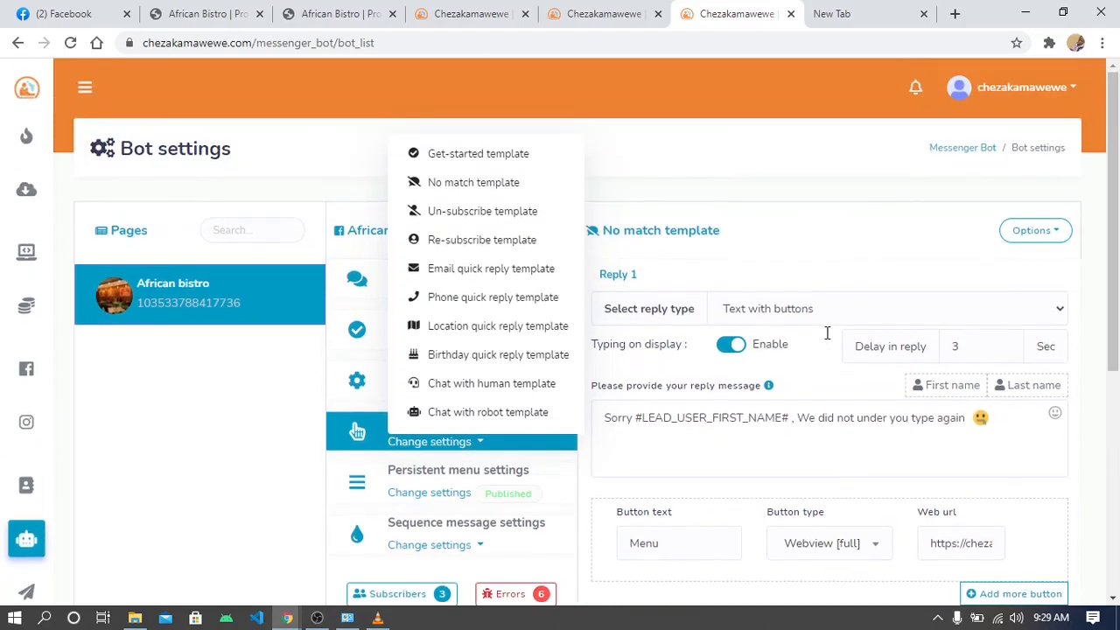
{"action": "scroll", "coordinate": [825, 332], "scroll_direction": "down", "scroll_amount": 5}
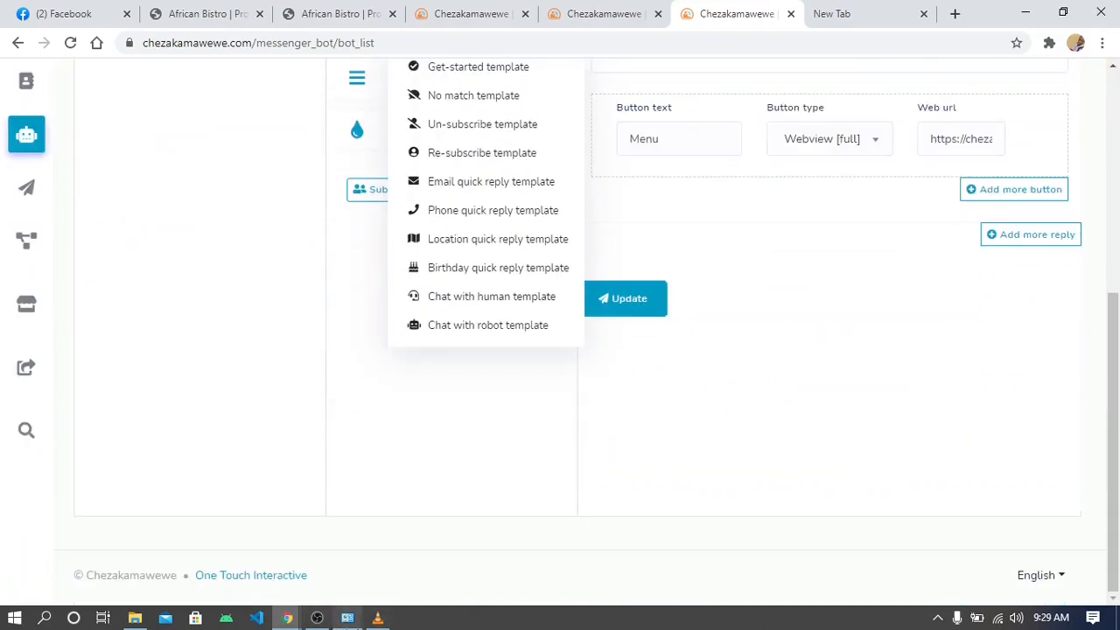